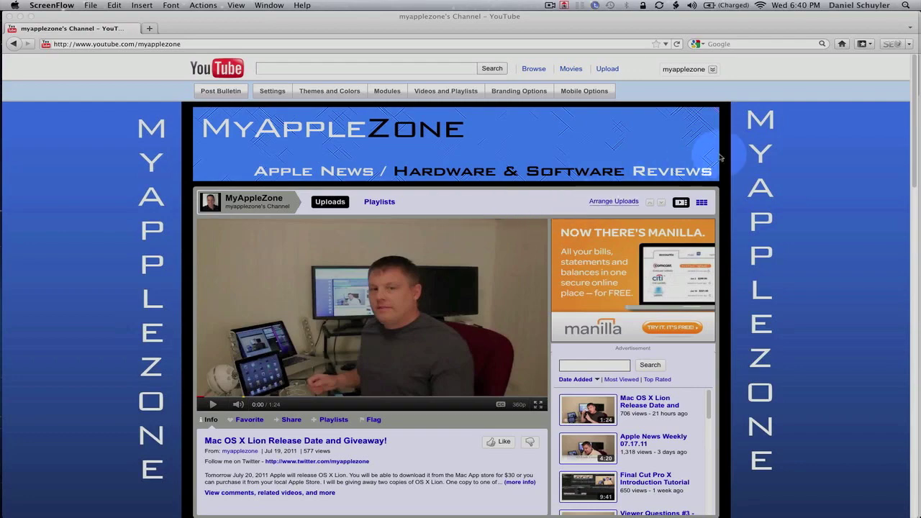
# Step: Add three new desktop spaces in Mission Control, up to Desktop 4
pyautogui.moveTo(917, 3)
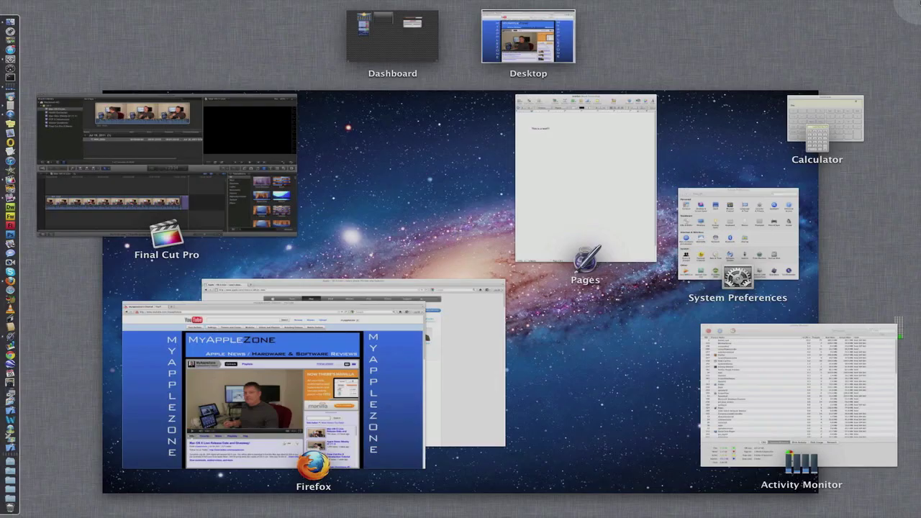
pyautogui.click(705, 46)
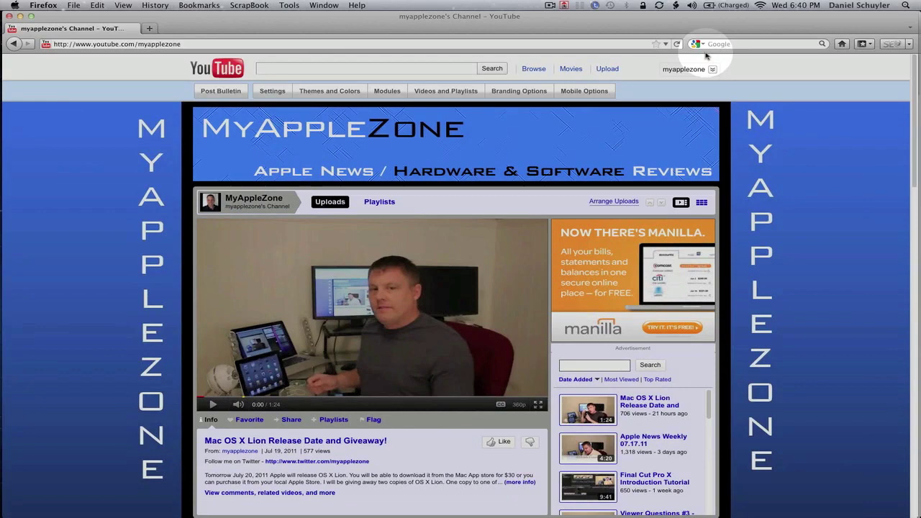
pyautogui.press('F3')
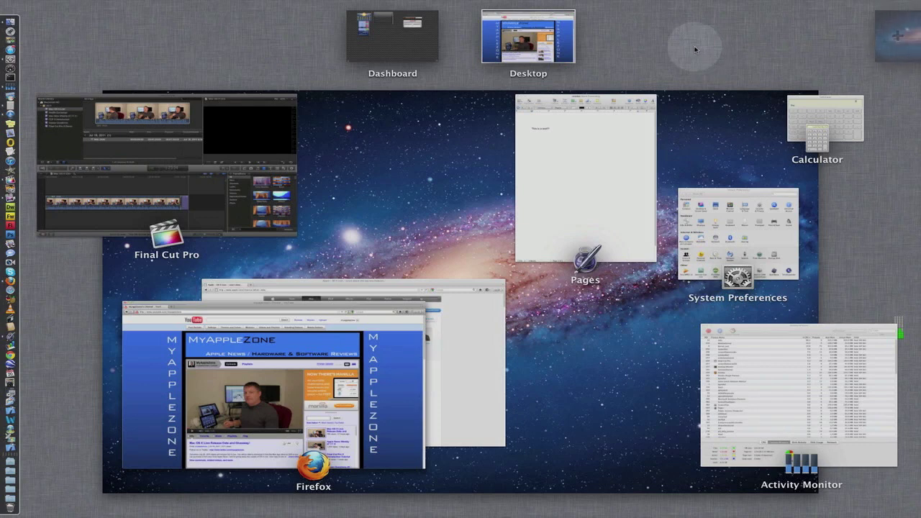
pyautogui.click(890, 40)
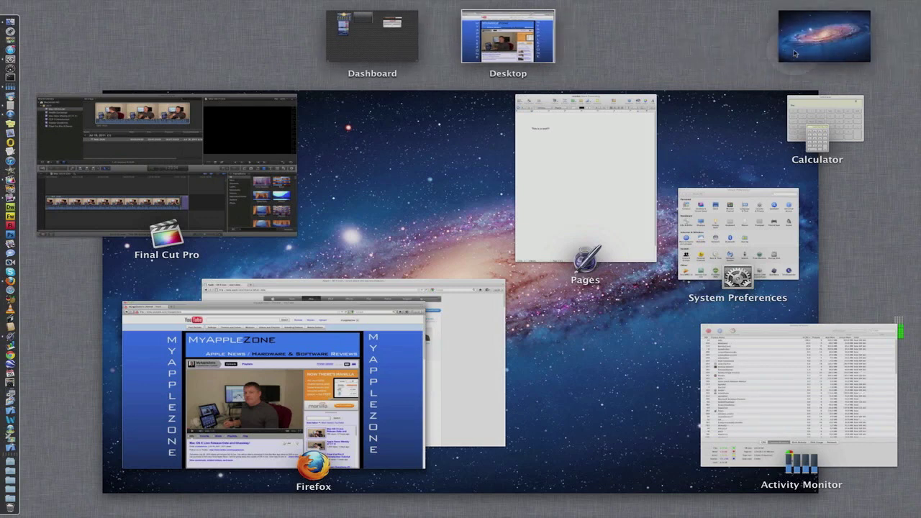
pyautogui.click(856, 37)
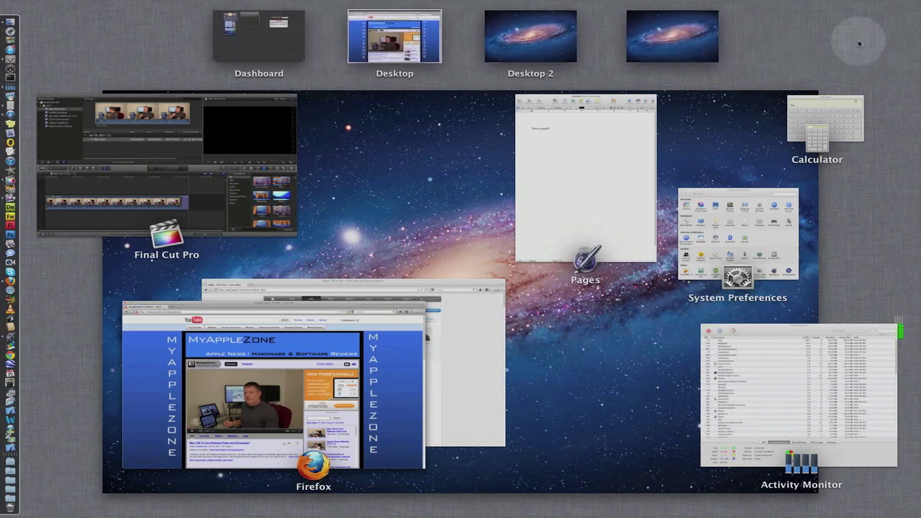
pyautogui.click(896, 32)
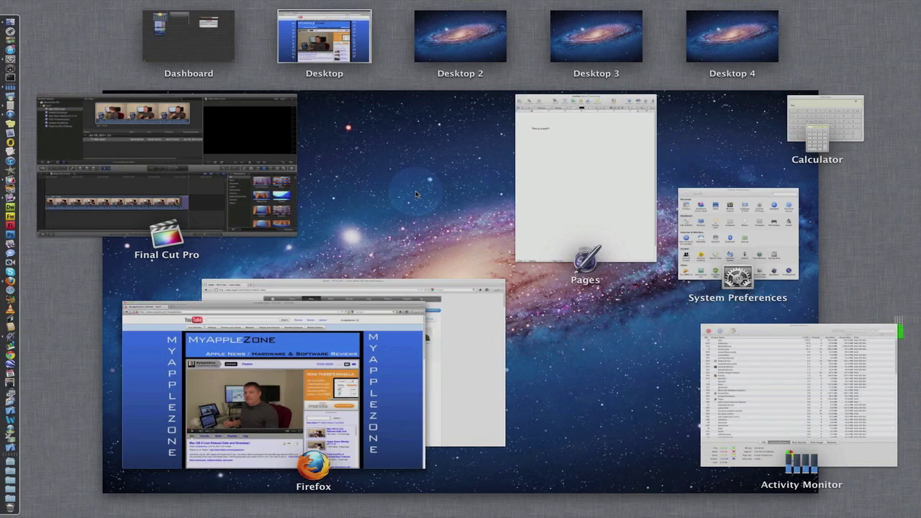
# Step: Move the Final Cut Pro window to Desktop 2, both Firefox windows to Desktop 3 and the Pages window to Desktop 4
pyautogui.moveTo(214, 144); pyautogui.dragTo(462, 45)
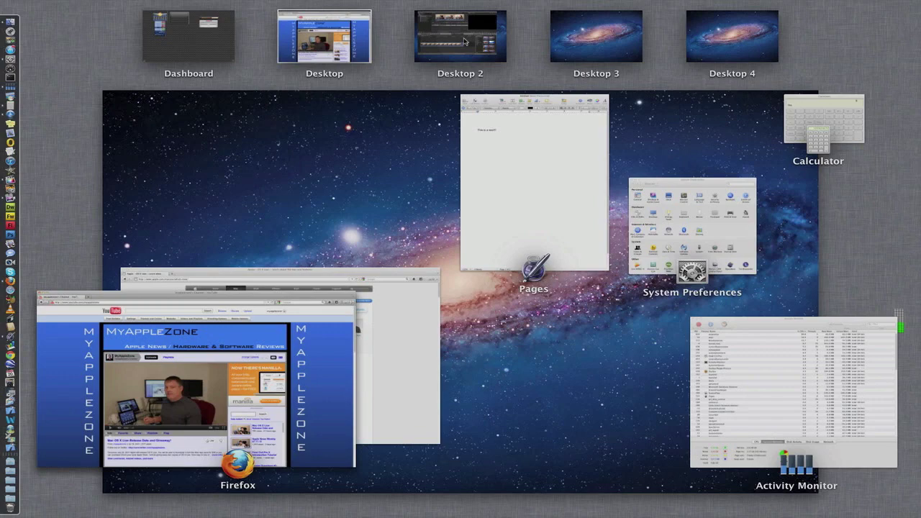
pyautogui.press('space')
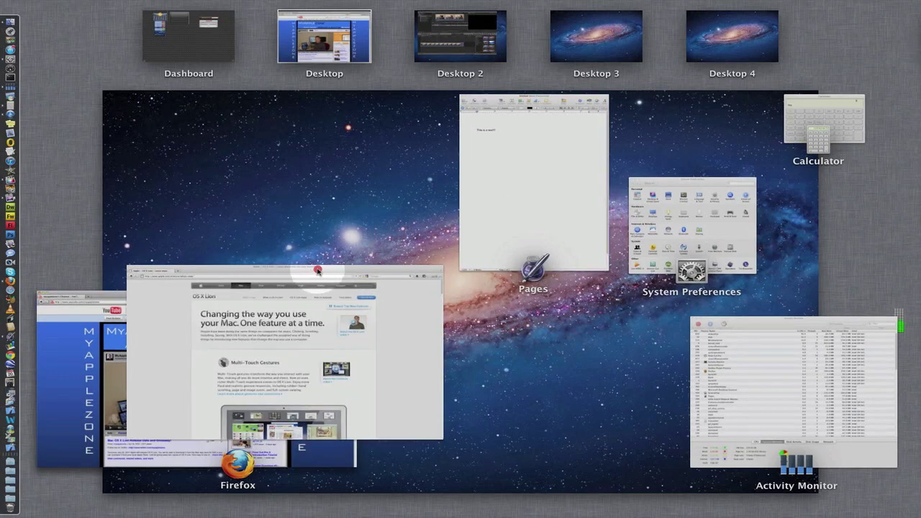
pyautogui.moveTo(318, 270); pyautogui.dragTo(595, 37)
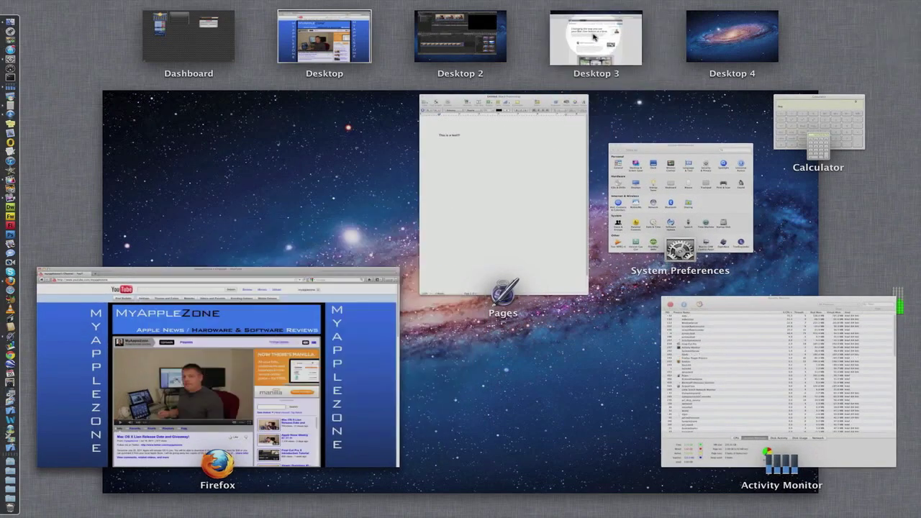
pyautogui.moveTo(291, 288); pyautogui.dragTo(604, 33)
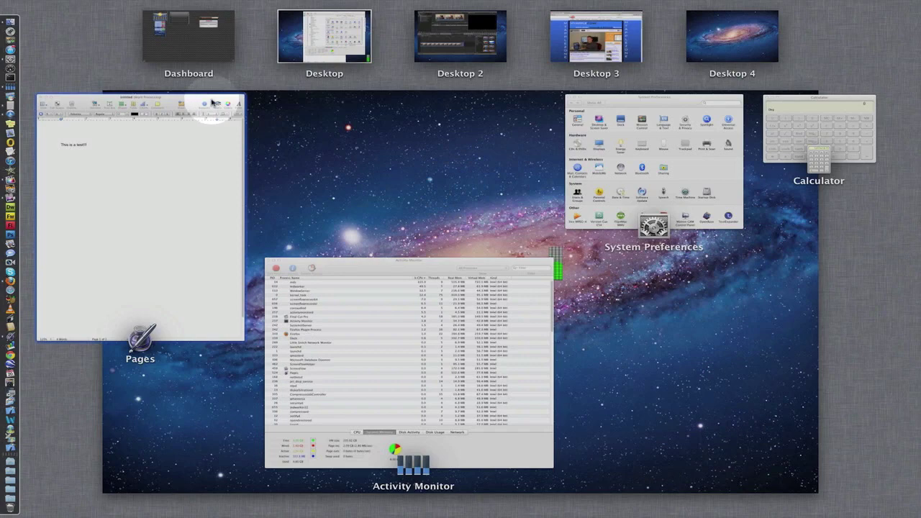
pyautogui.moveTo(213, 102); pyautogui.dragTo(737, 30)
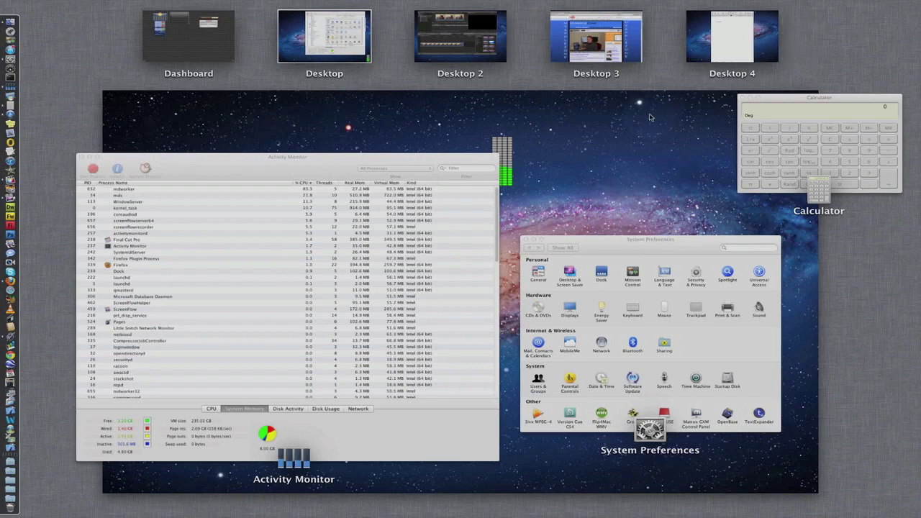
# Step: Open Desktop 2 with the Final Cut Pro window and move across the neighbouring spaces up to the Pages document
pyautogui.click(449, 40)
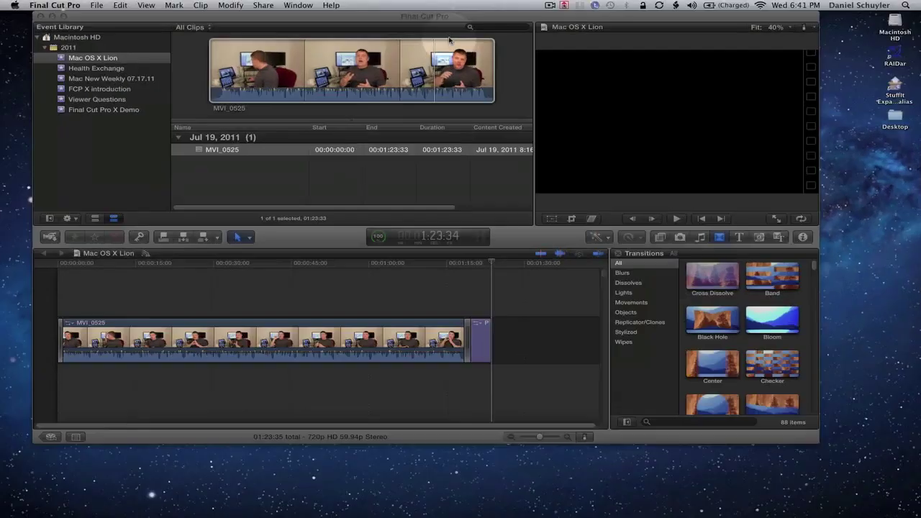
pyautogui.click(474, 108)
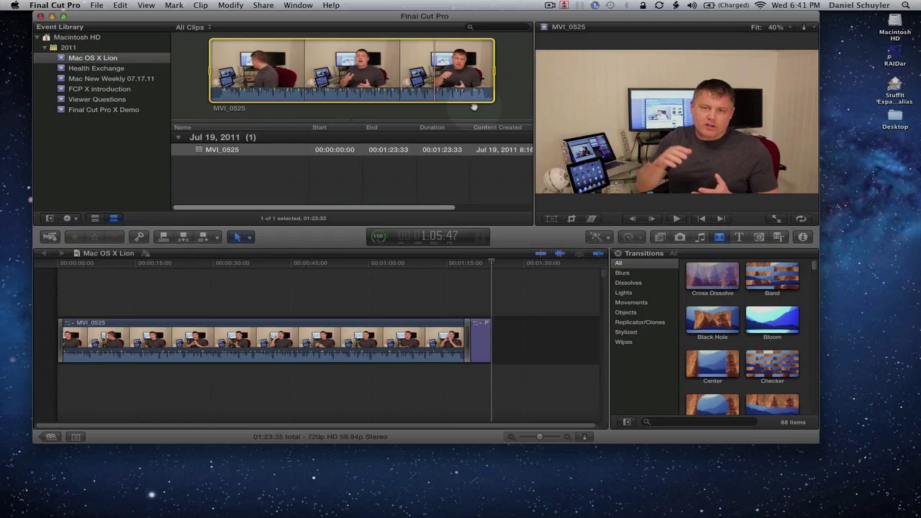
pyautogui.hotkey('ctrl', 'Left')
pyautogui.hotkey('ctrl', 'Right')
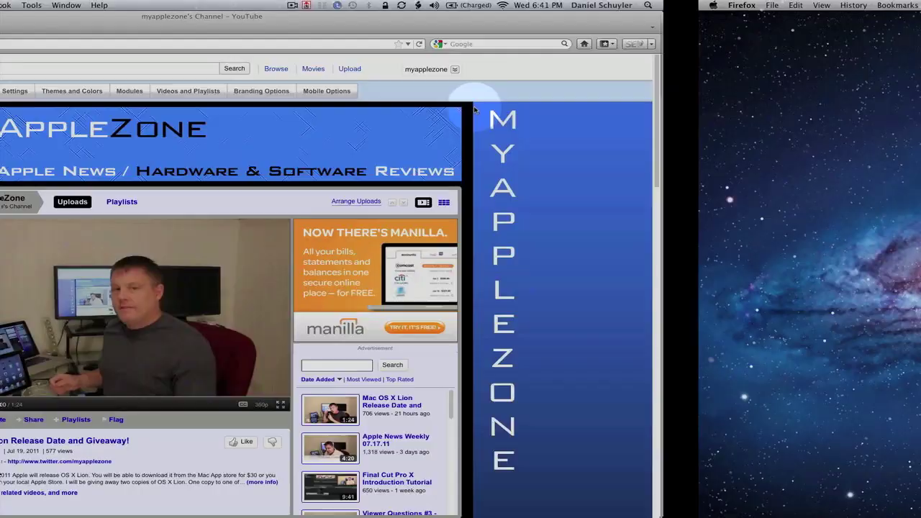
pyautogui.hotkey('ctrl', 'Left')
pyautogui.hotkey('ctrl', 'Right')
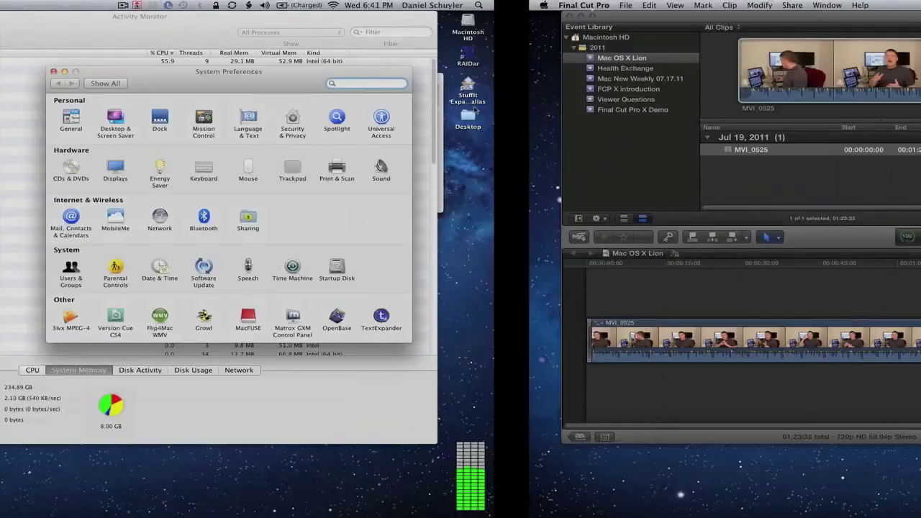
pyautogui.hotkey('ctrl', 'Right')
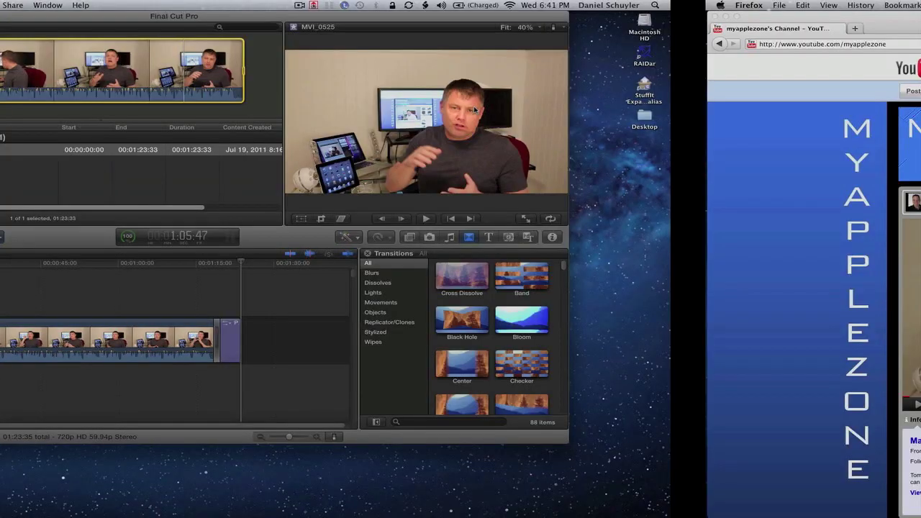
pyautogui.hotkey('ctrl', 'Right')
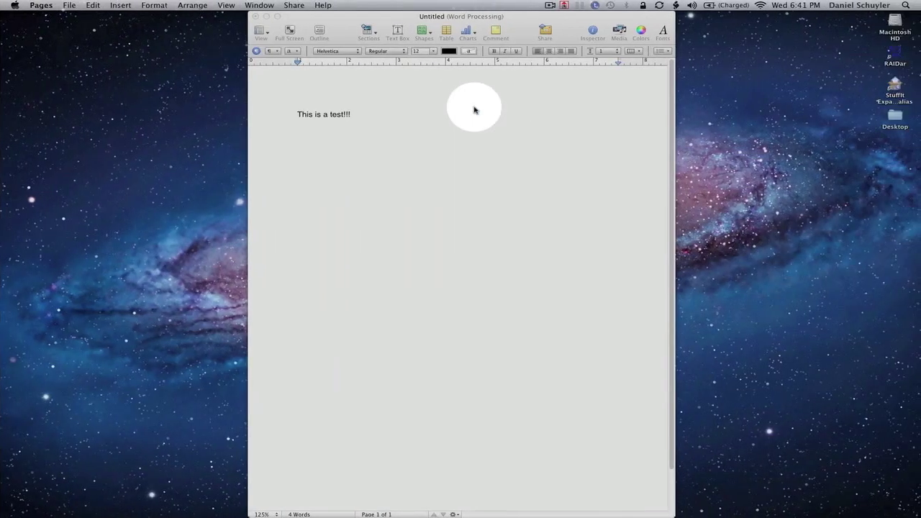
# Step: Go back through the spaces to the Dashboard and return to the Final Cut Pro space
pyautogui.hotkey('ctrl', 'Right')
pyautogui.hotkey('ctrl', 'Left')
pyautogui.hotkey('ctrl', 'Left')
pyautogui.hotkey('ctrl', 'Left')
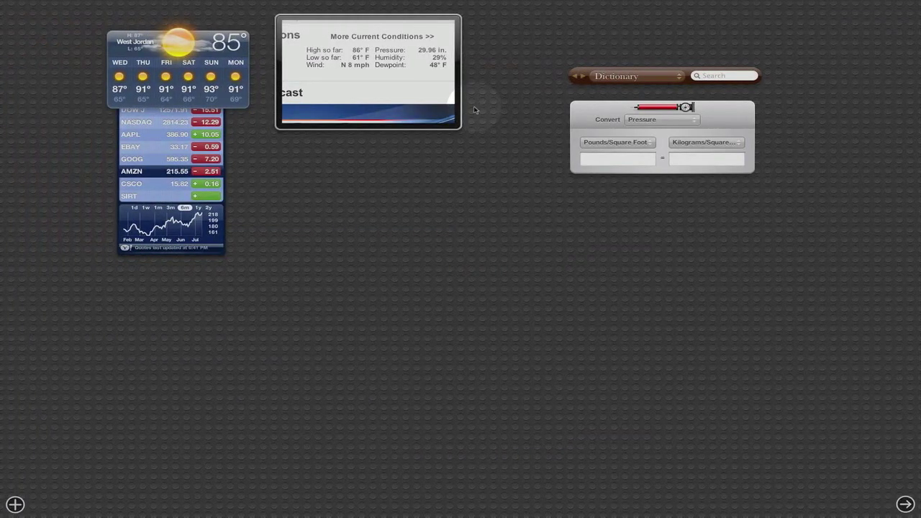
pyautogui.hotkey('ctrl', 'Right')
pyautogui.hotkey('ctrl', 'Right')
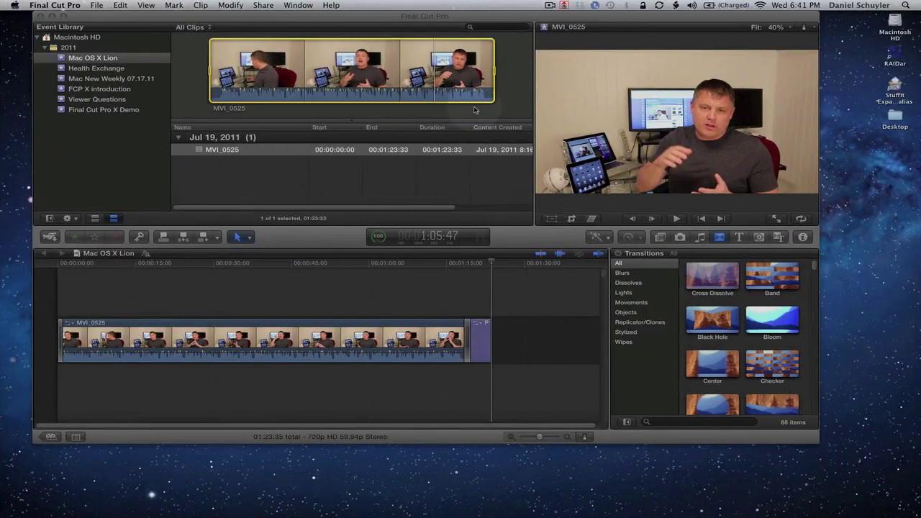
# Step: Add a fifth desktop space in Mission Control and delete it again
pyautogui.hotkey('ctrl', 'Up')
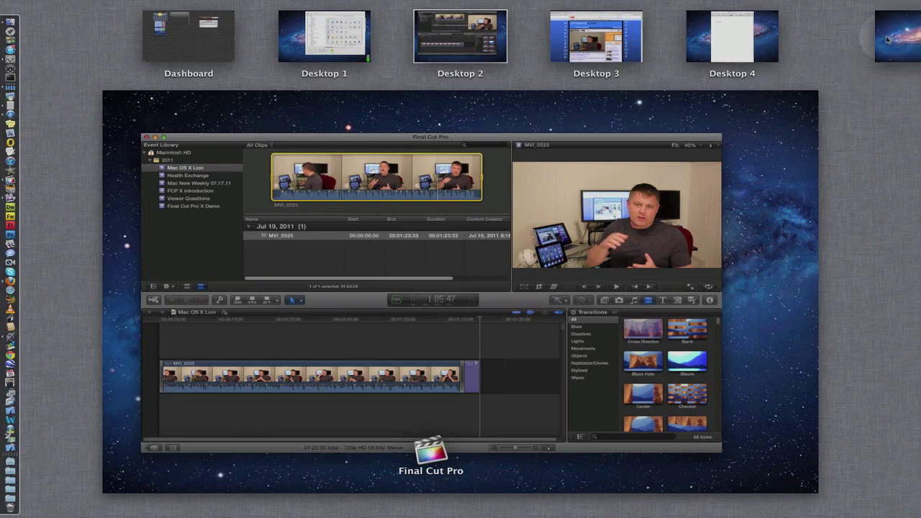
pyautogui.click(898, 36)
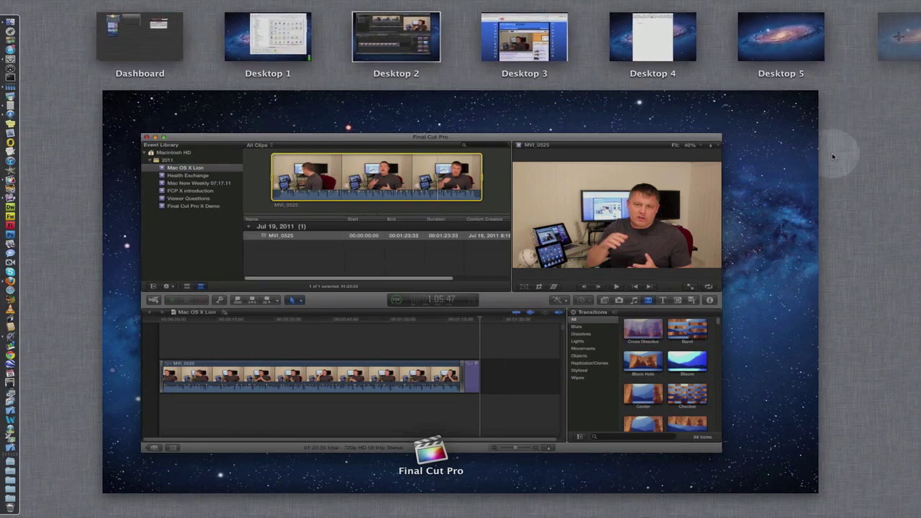
pyautogui.moveTo(739, 14)
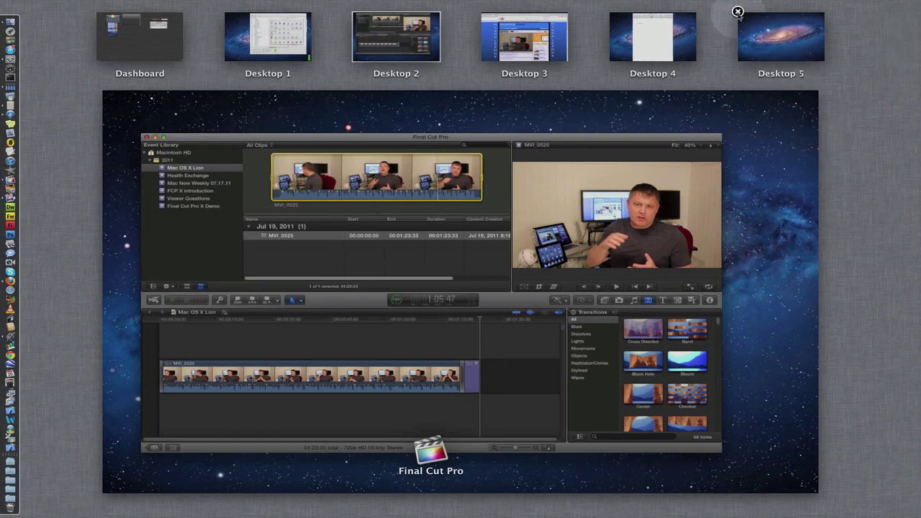
pyautogui.click(737, 12)
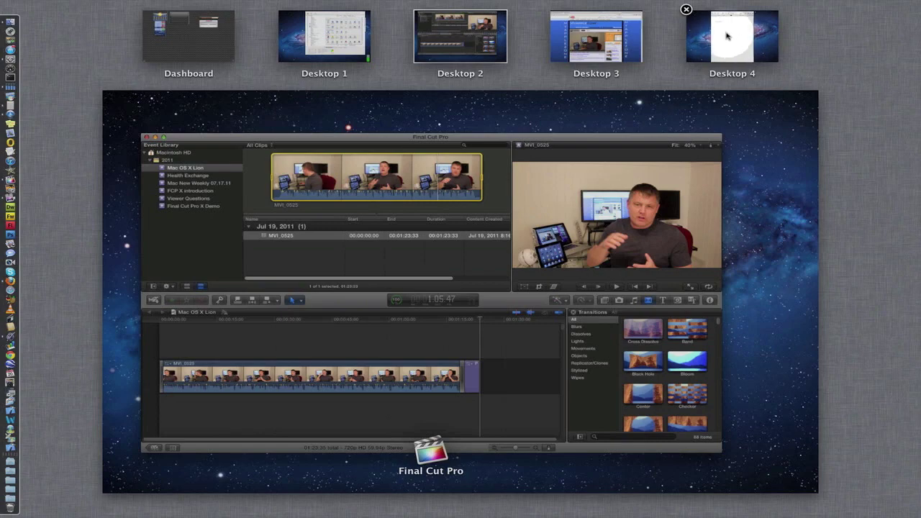
# Step: View the Pages document on Desktop 4 and move its window to Desktop 1 in Mission Control
pyautogui.click(727, 36)
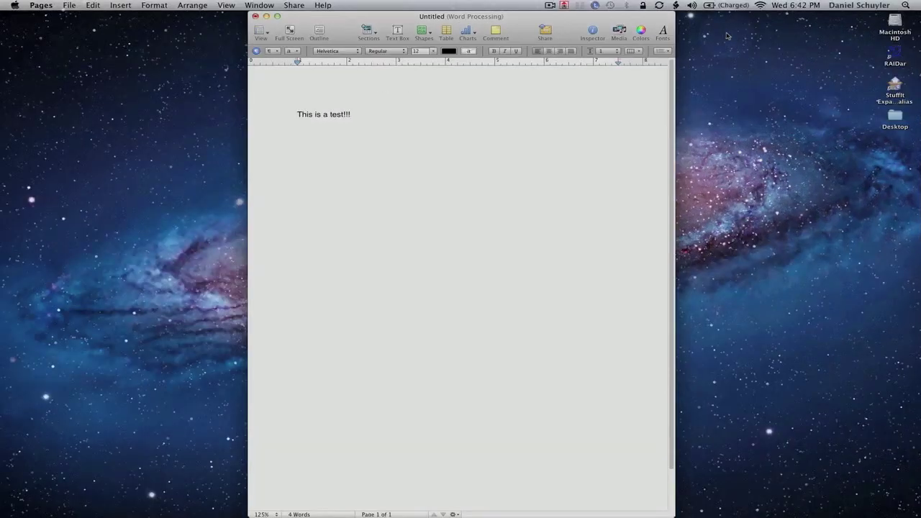
pyautogui.hotkey('ctrl', 'Up')
pyautogui.moveTo(513, 150); pyautogui.dragTo(506, 153)
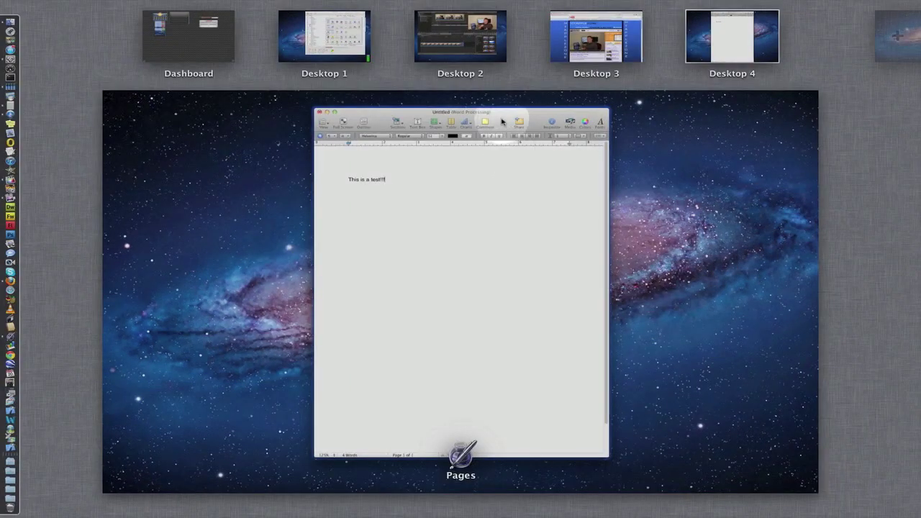
pyautogui.moveTo(502, 121); pyautogui.dragTo(324, 20)
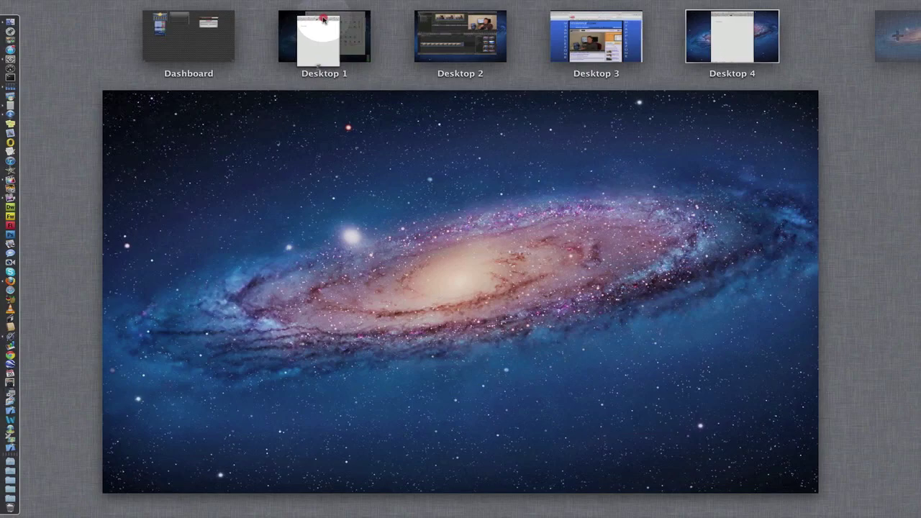
# Step: Visit the Final Cut Pro space and the Firefox space, checking the neighbouring desktop in between
pyautogui.click(443, 45)
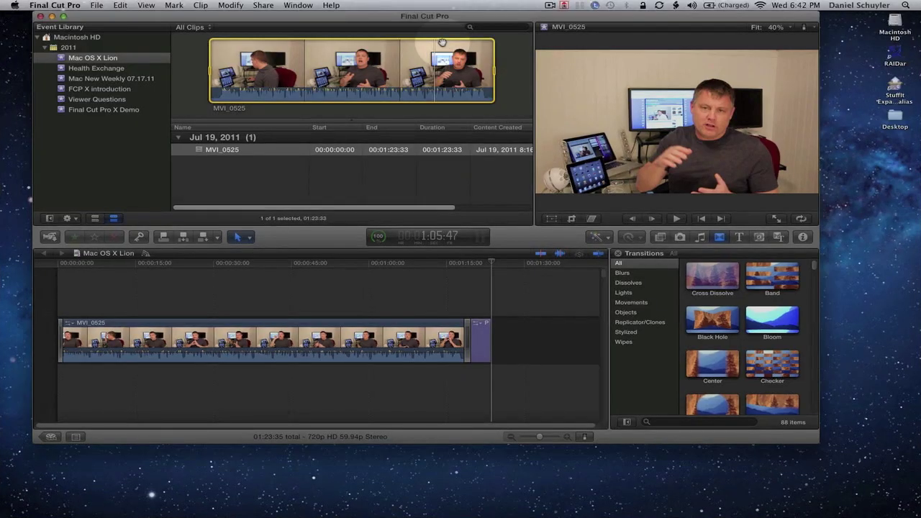
pyautogui.hotkey('ctrl', 'Up')
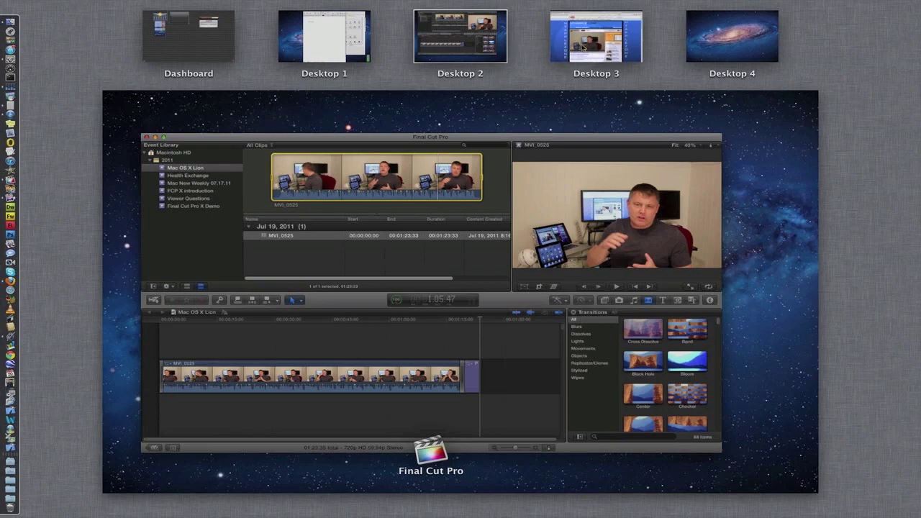
pyautogui.click(581, 45)
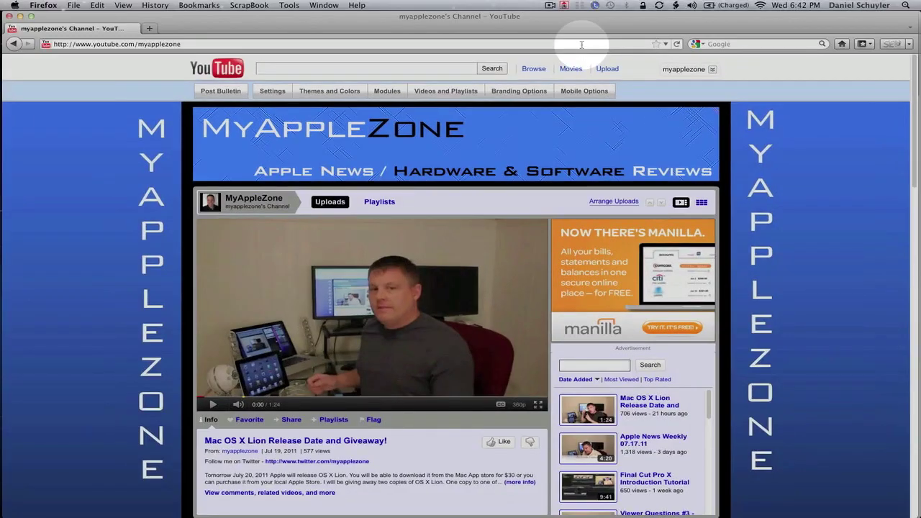
pyautogui.hotkey('ctrl', 'Left')
pyautogui.hotkey('ctrl', 'Right')
# Step: Delete the empty Desktop 4 in Mission Control and return to the YouTube channel window on Desktop 3
pyautogui.hotkey('ctrl', 'Up')
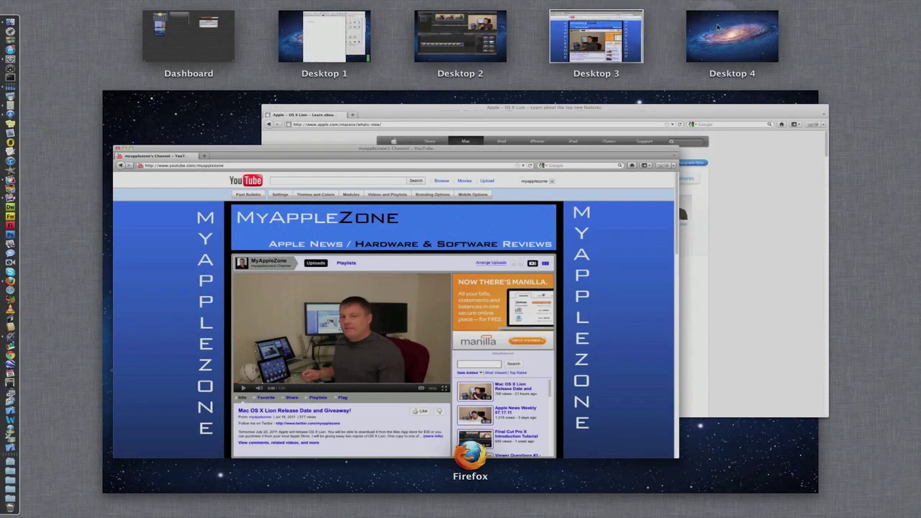
pyautogui.click(686, 10)
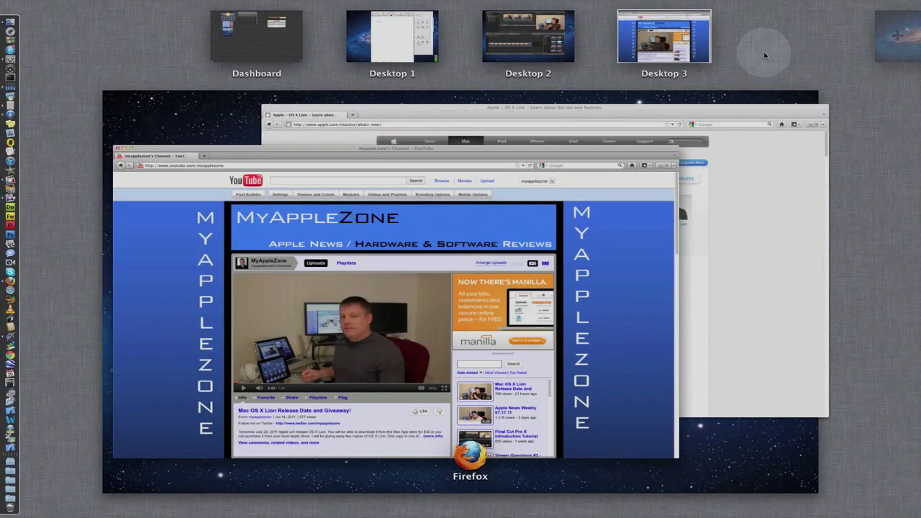
pyautogui.click(590, 98)
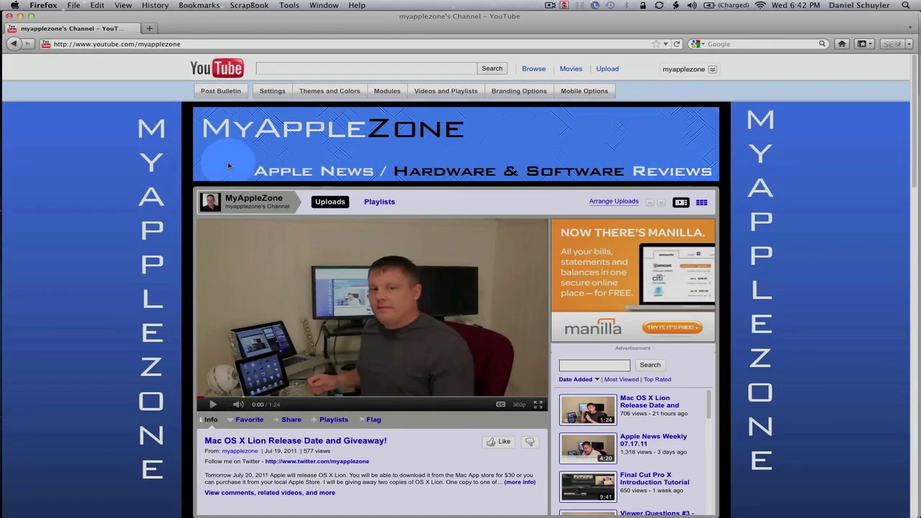
# Step: Open Launchpad to view the installed applications and close it again
pyautogui.moveTo(3, 69)
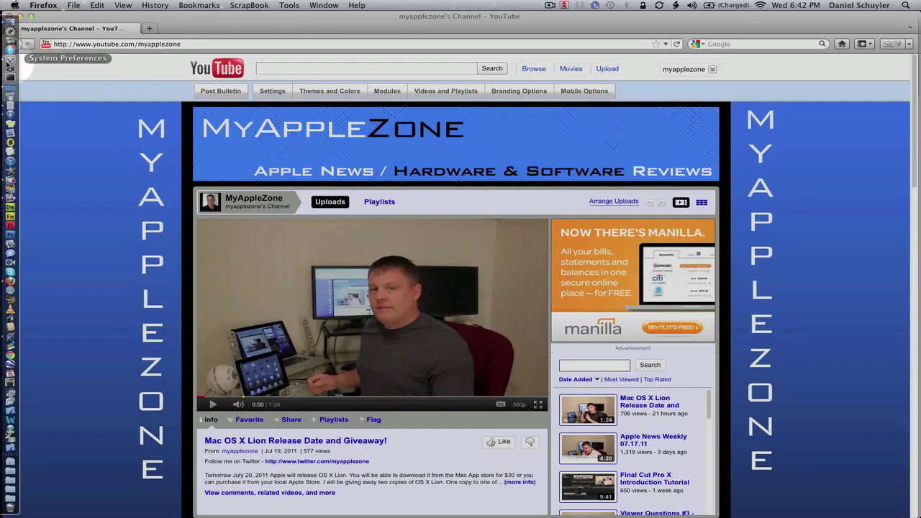
pyautogui.click(10, 30)
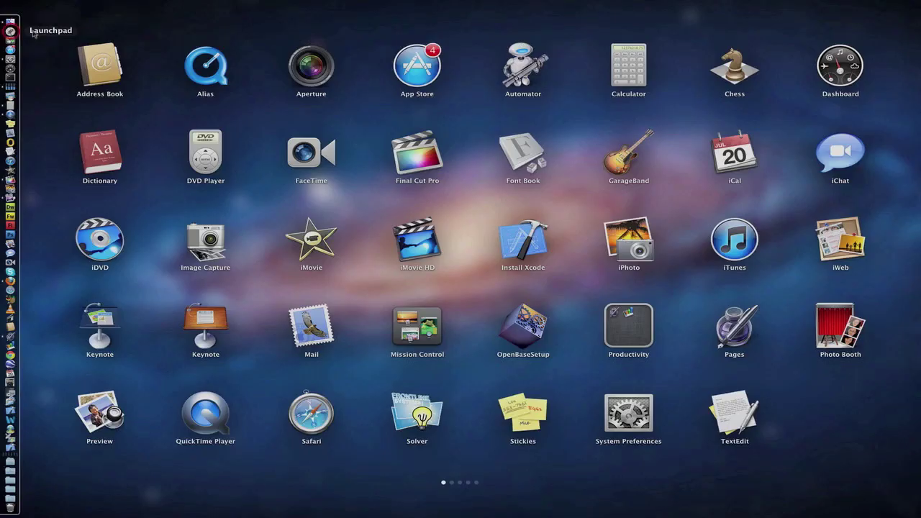
pyautogui.click(259, 112)
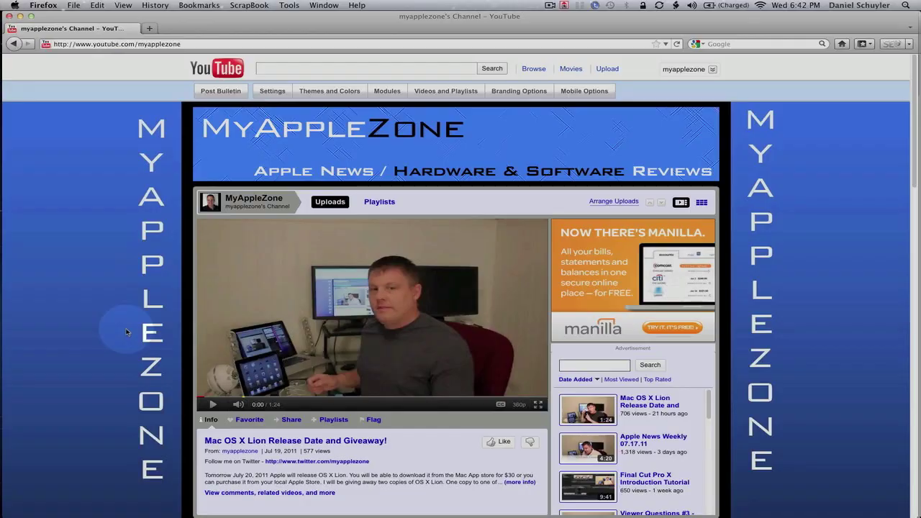
# Step: Open Launchpad, browse its pages of applications and look into the Productivity folder on the first page
pyautogui.press('F4')
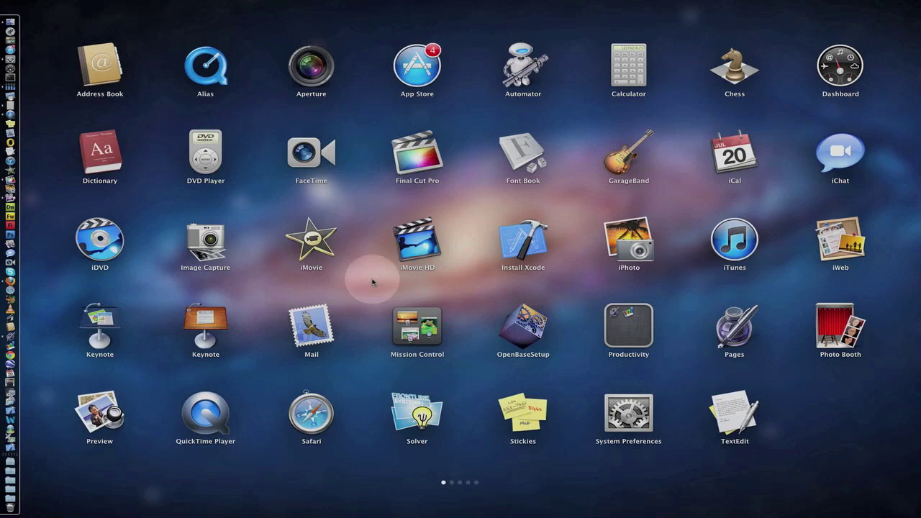
pyautogui.click(452, 482)
pyautogui.click(460, 483)
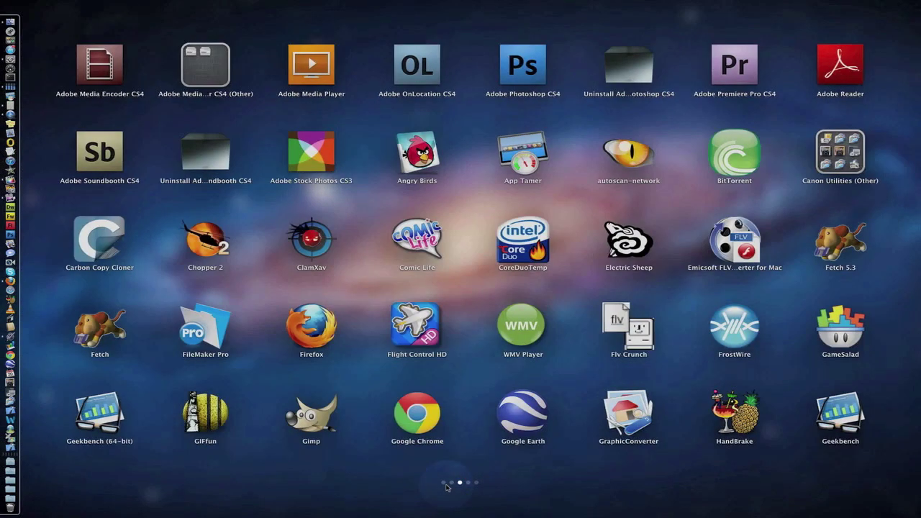
pyautogui.click(443, 482)
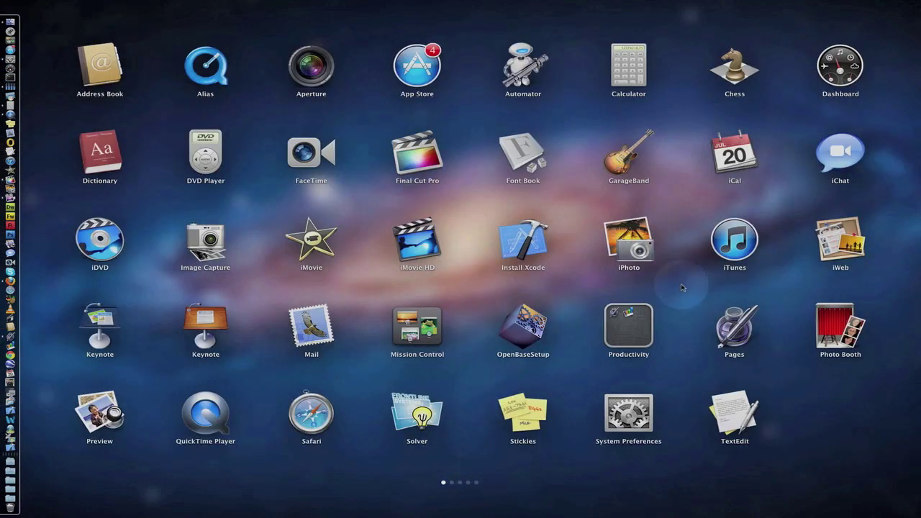
pyautogui.click(639, 332)
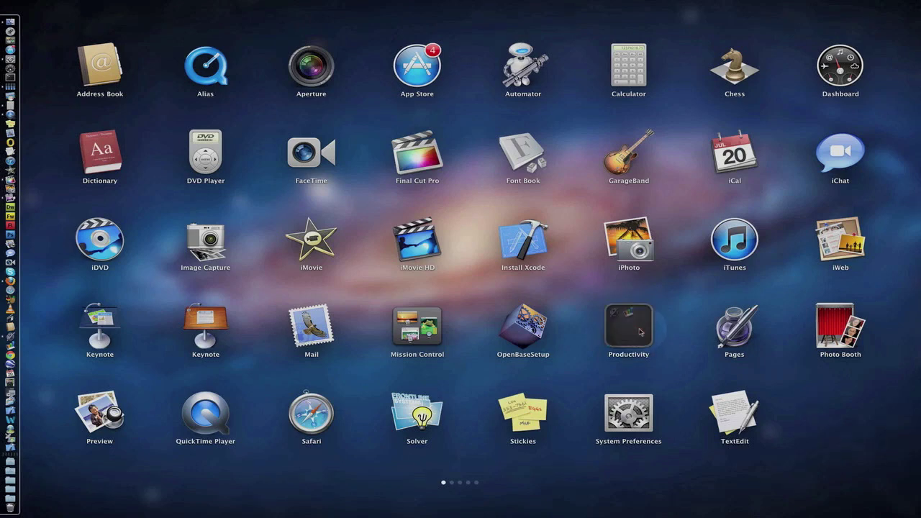
pyautogui.click(442, 199)
# Step: Create a Launchpad folder by combining iPhoto with iTunes, and close the folder
pyautogui.moveTo(623, 240); pyautogui.dragTo(723, 245)
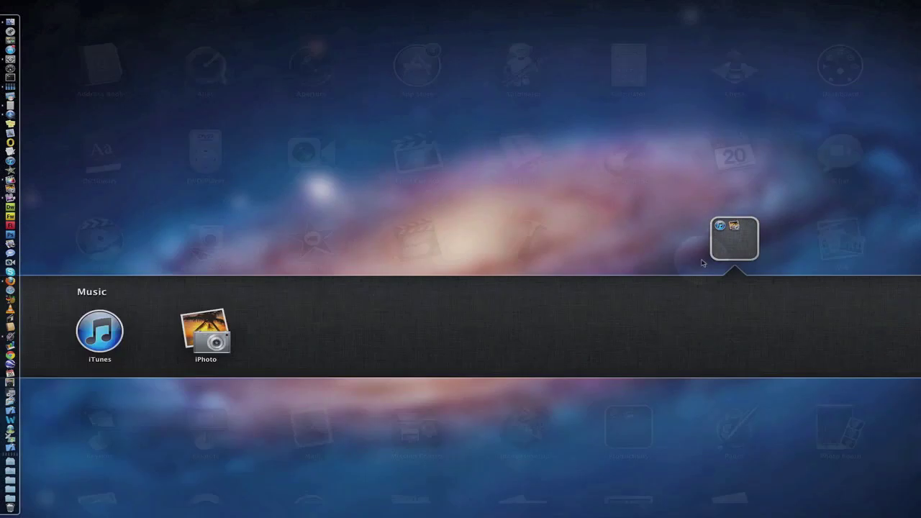
pyautogui.click(466, 257)
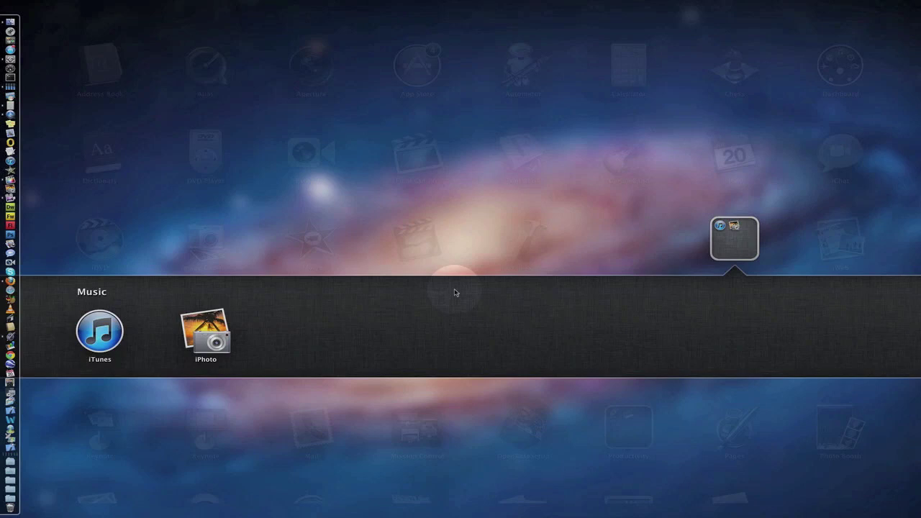
pyautogui.click(456, 264)
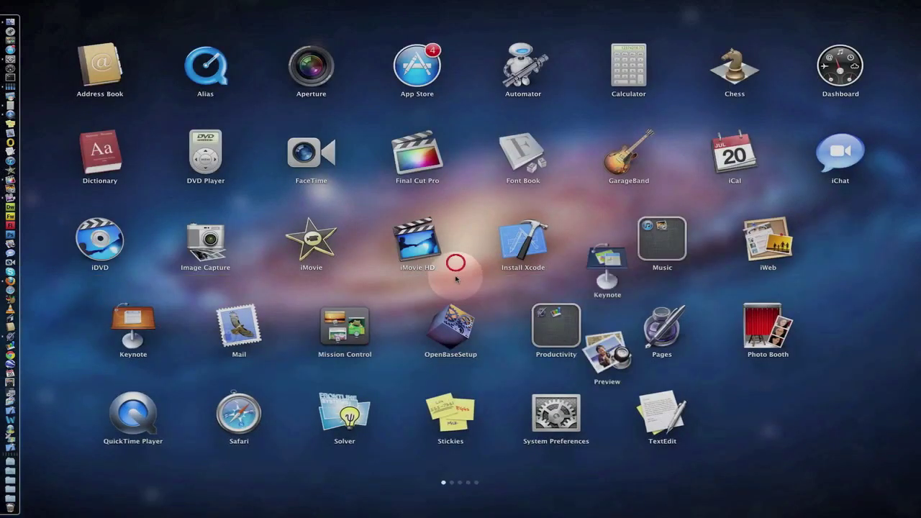
# Step: Rename the Launchpad folder containing iTunes and iPhoto to "Cool Stuff"
pyautogui.click(628, 244)
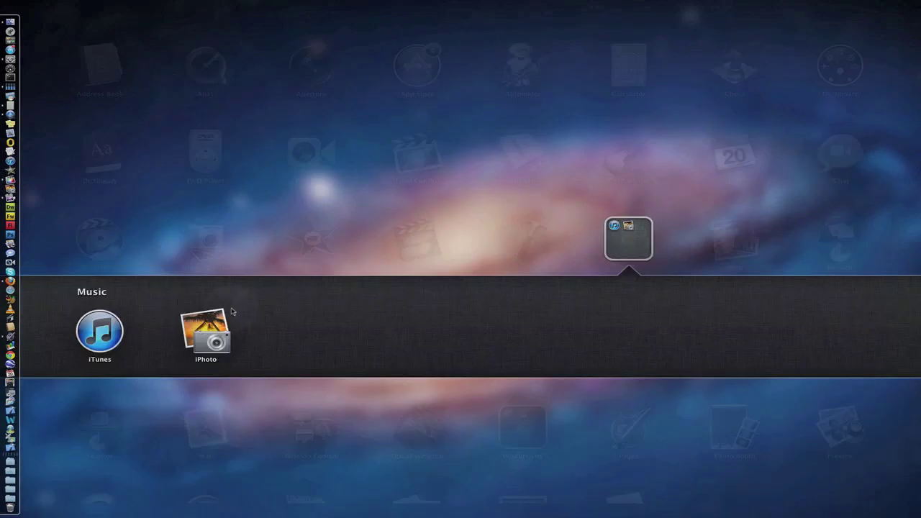
pyautogui.click(83, 294)
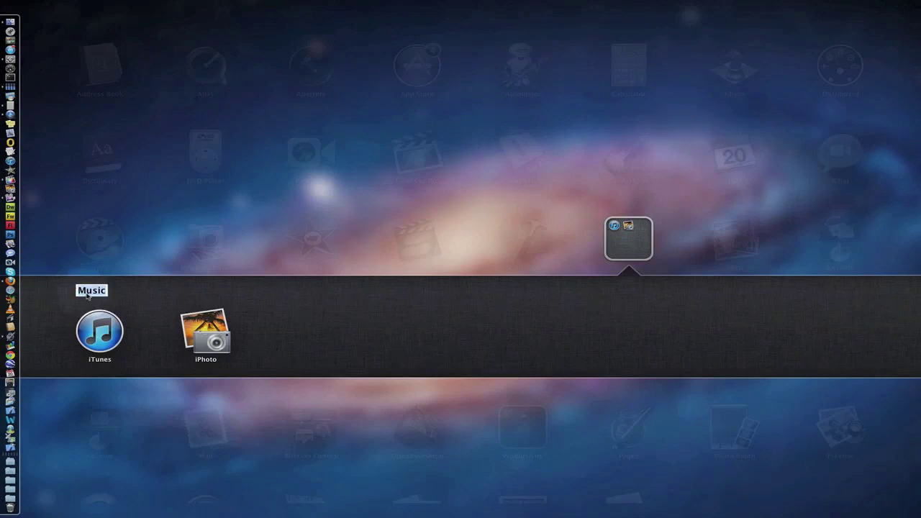
pyautogui.write('Cool Stuff')
pyautogui.press('Return')
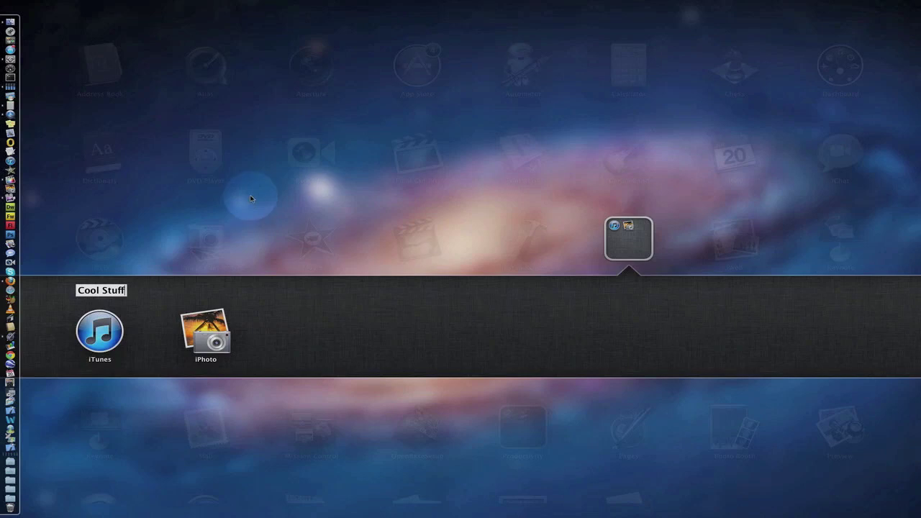
pyautogui.click(251, 199)
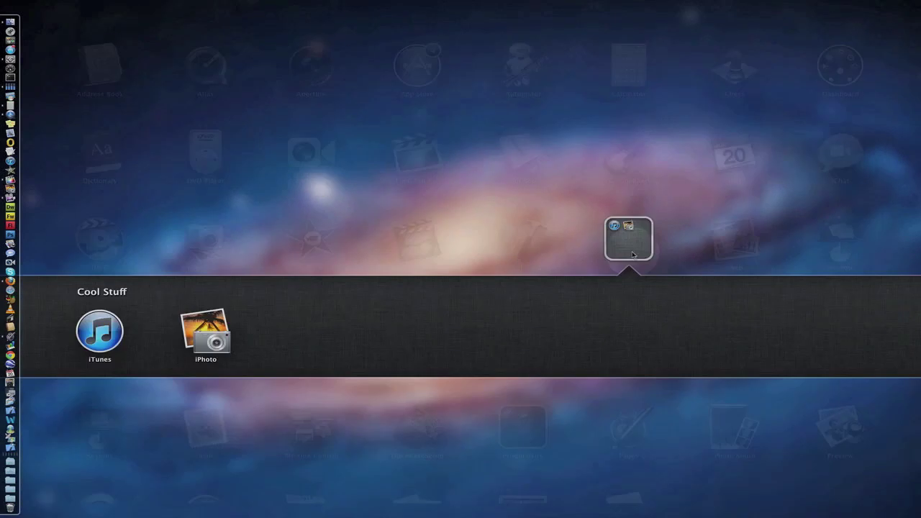
# Step: Dissolve the Cool Stuff folder by moving iPhoto out beside Image Capture, and close Launchpad
pyautogui.click(628, 240)
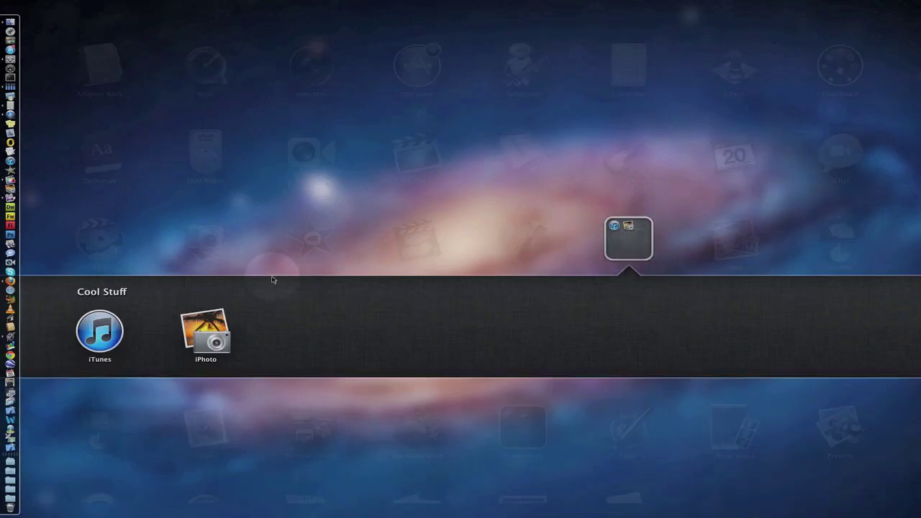
pyautogui.moveTo(205, 331); pyautogui.dragTo(362, 208)
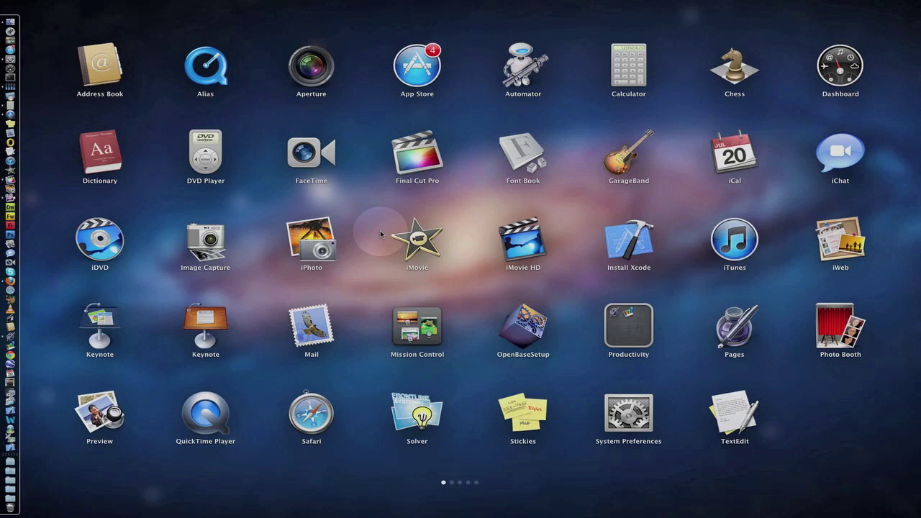
pyautogui.click(381, 234)
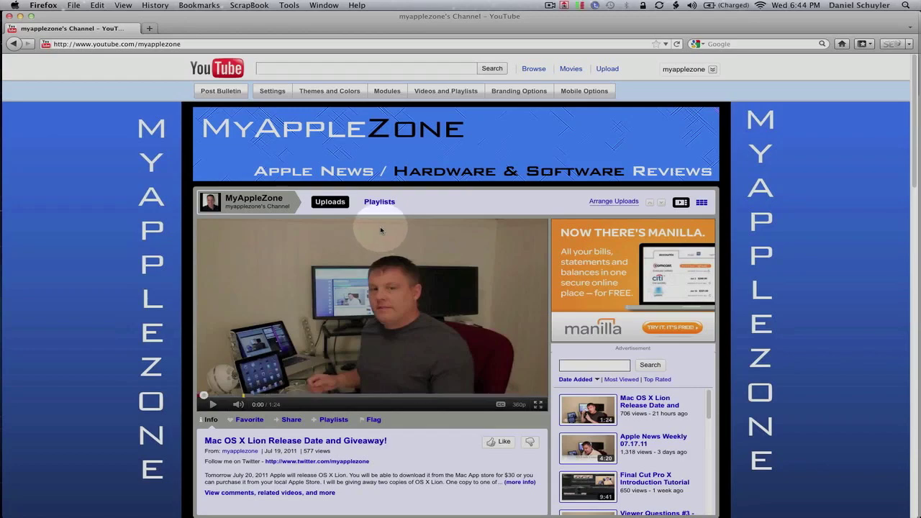
# Step: Switch to Desktop 1 through Mission Control and shrink the Pages document window from its corners and top edge
pyautogui.hotkey('ctrl', 'Up')
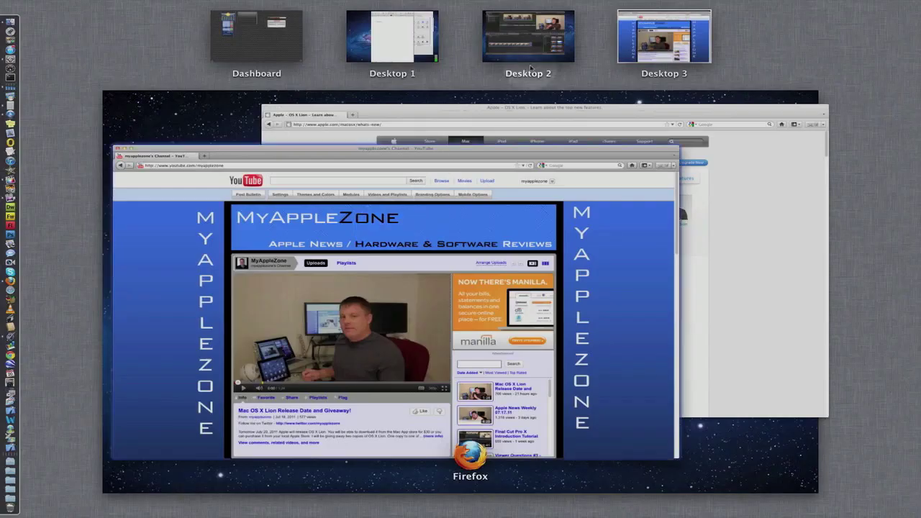
pyautogui.click(388, 35)
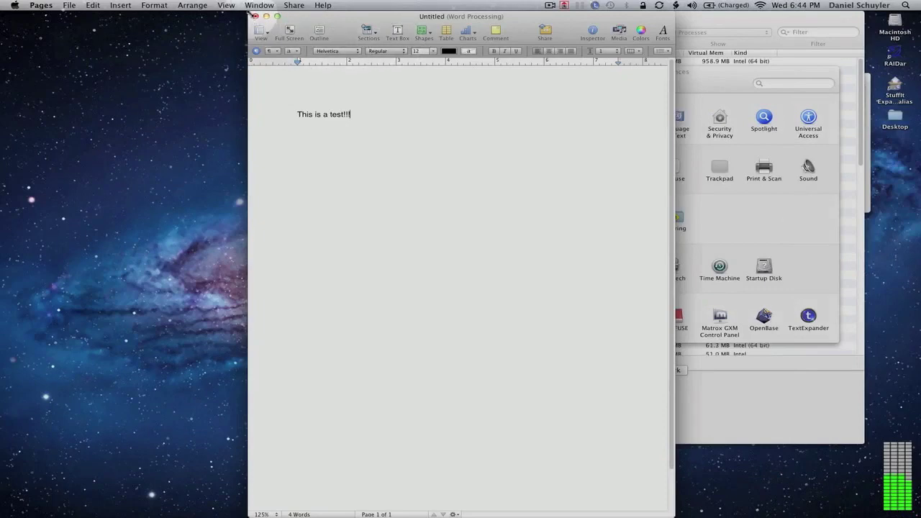
pyautogui.moveTo(251, 14); pyautogui.dragTo(350, 131)
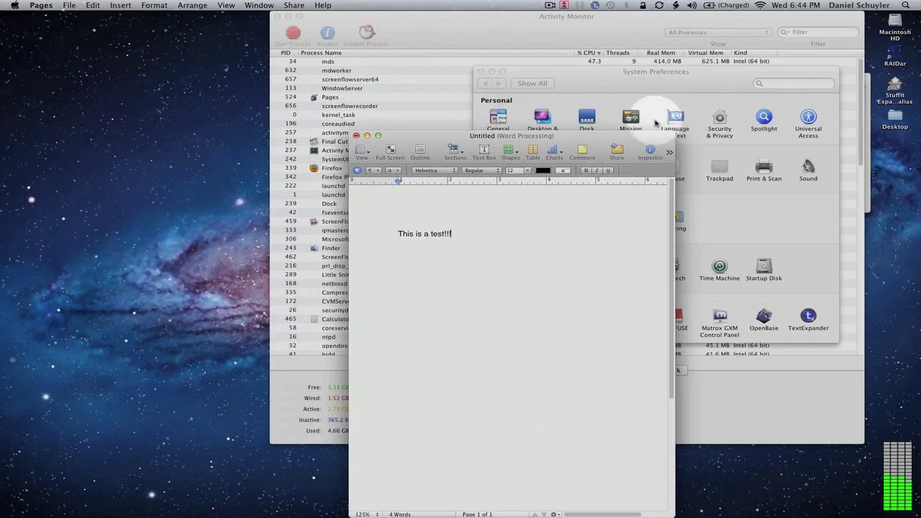
pyautogui.moveTo(675, 132); pyautogui.dragTo(627, 153)
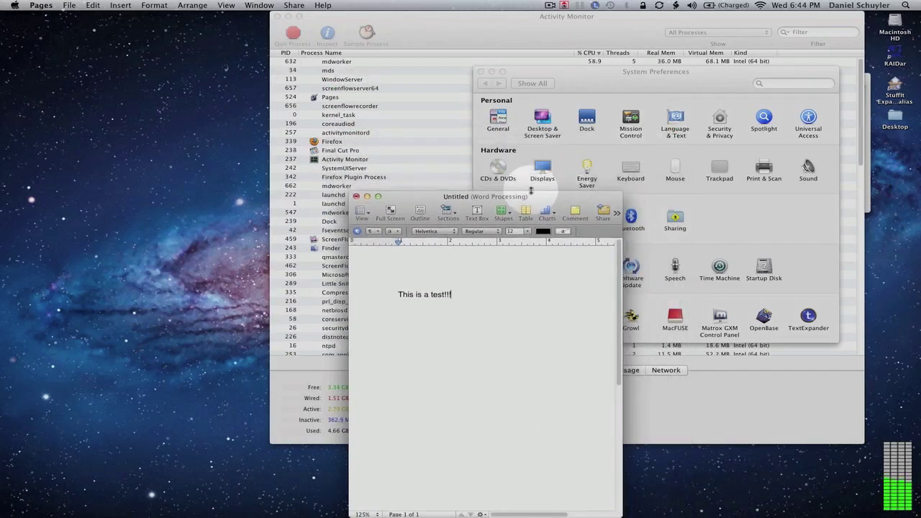
pyautogui.moveTo(516, 156); pyautogui.dragTo(513, 55)
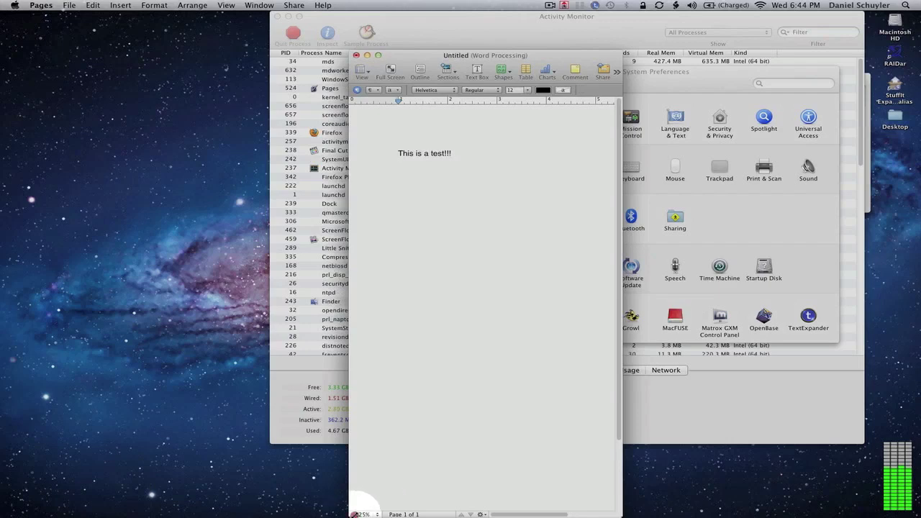
pyautogui.moveTo(354, 511); pyautogui.dragTo(547, 360)
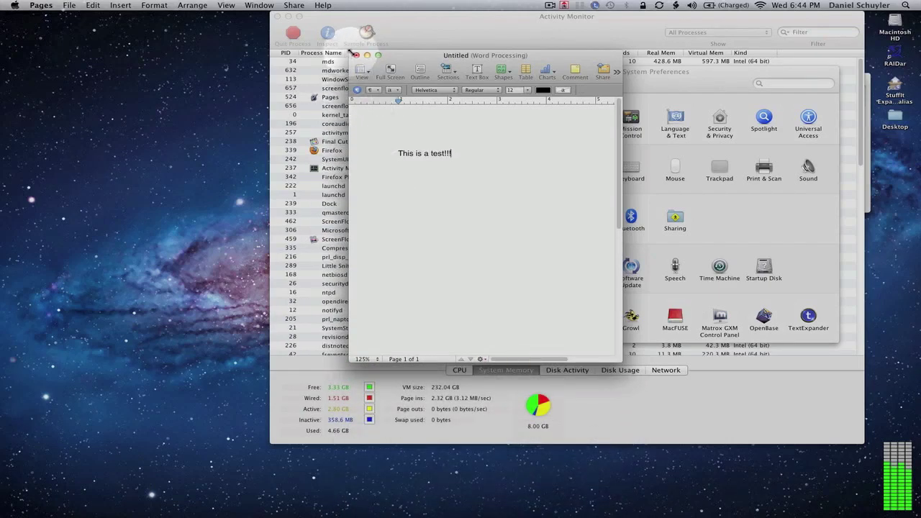
# Step: Enlarge the Pages document window from its upper-left corner and bottom edge, and readjust its lower-right corner
pyautogui.moveTo(346, 61); pyautogui.dragTo(82, 22)
pyautogui.moveTo(60, 361); pyautogui.dragTo(61, 425)
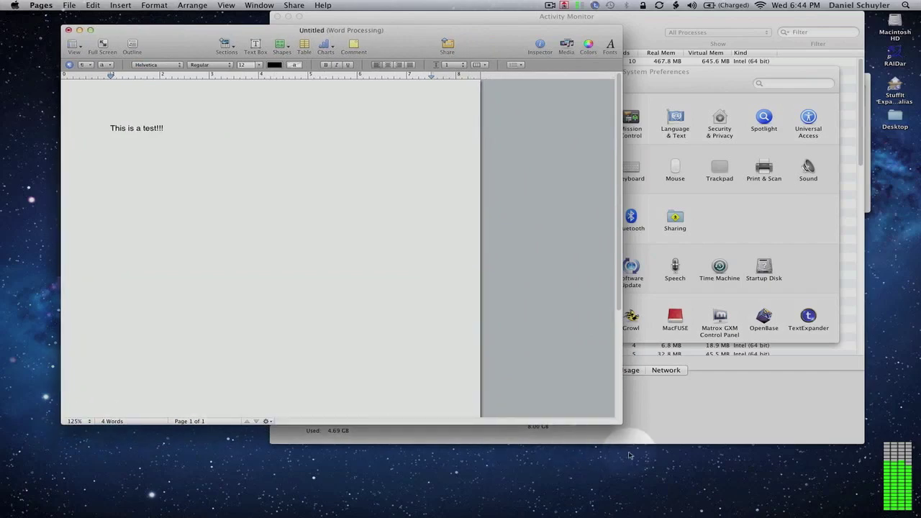
pyautogui.moveTo(619, 423); pyautogui.dragTo(593, 474)
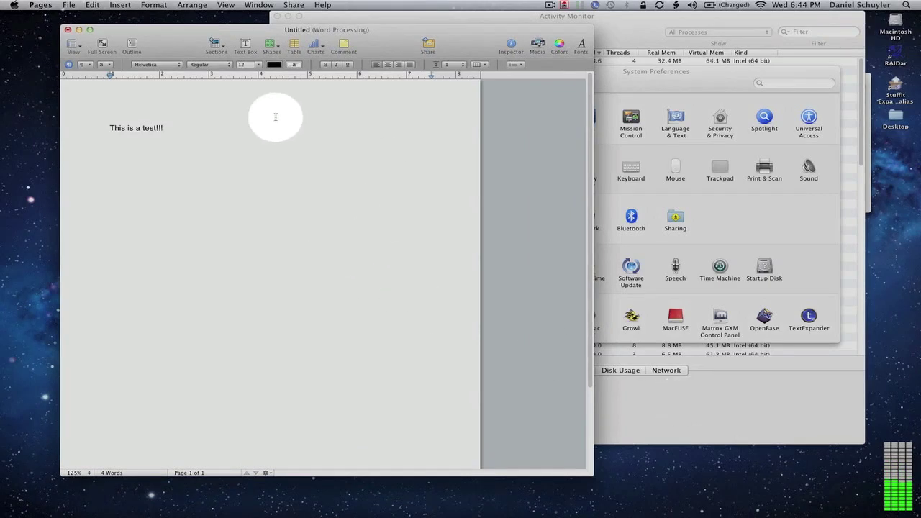
# Step: Open About This Mac and examine the detailed overview, displays, storage and memory information
pyautogui.click(14, 5)
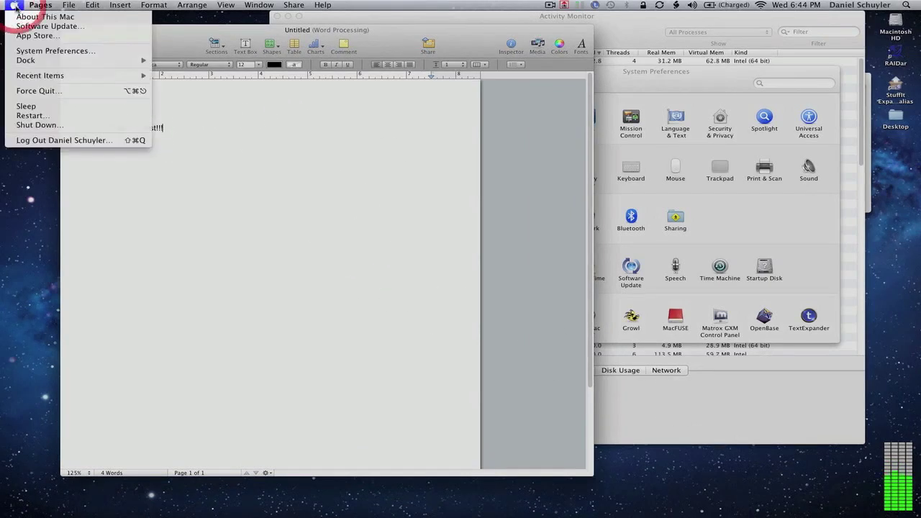
pyautogui.click(36, 15)
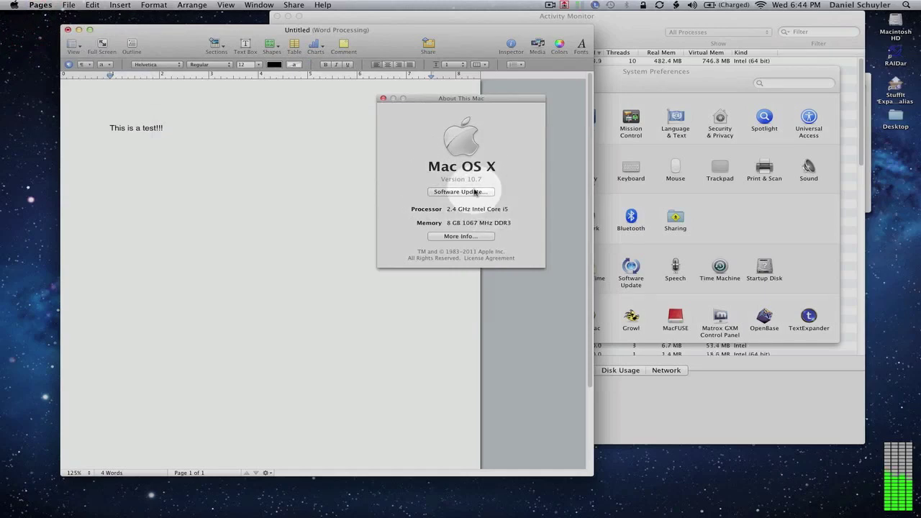
pyautogui.click(472, 236)
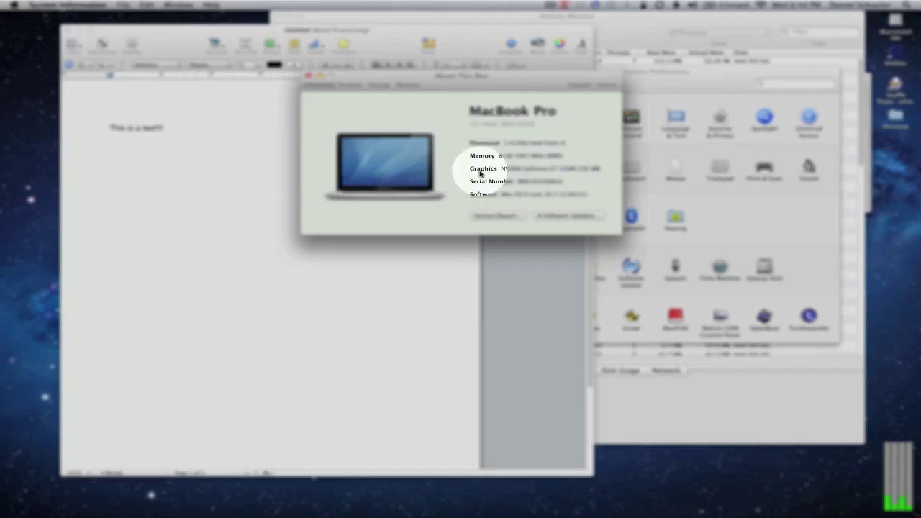
pyautogui.click(350, 87)
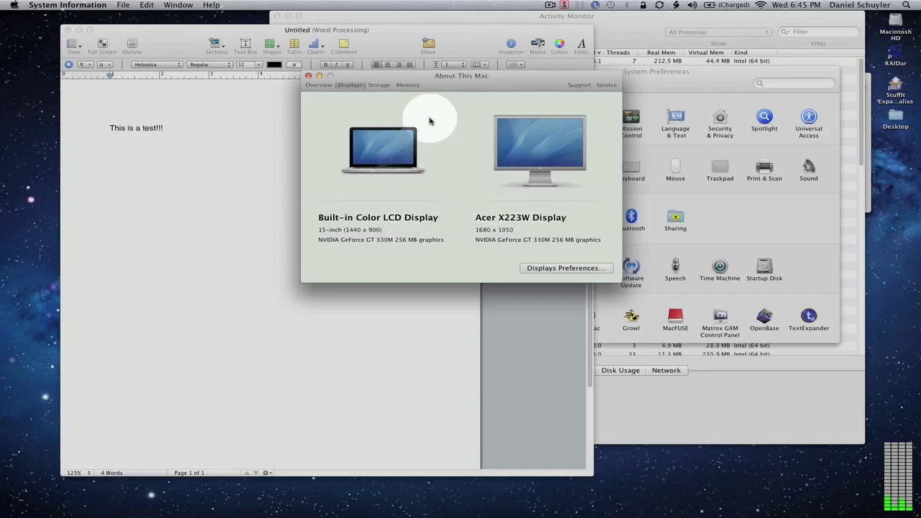
pyautogui.click(379, 85)
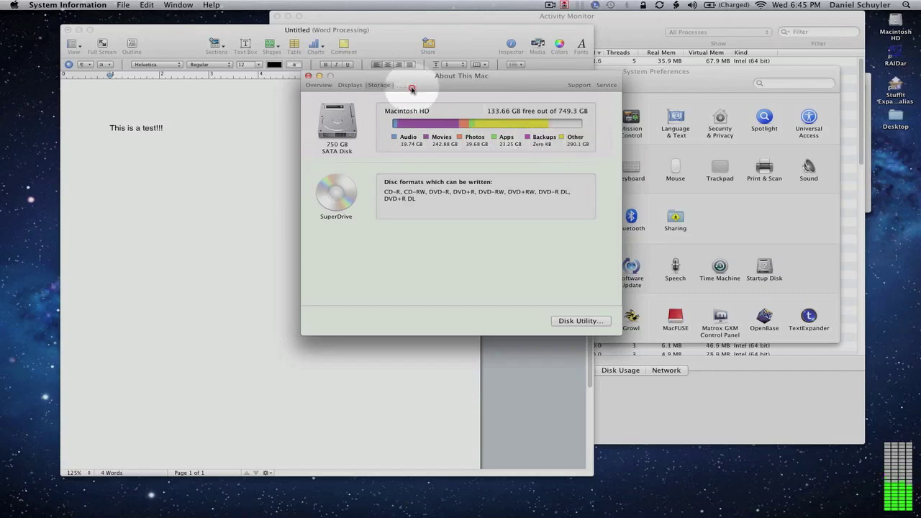
pyautogui.click(408, 85)
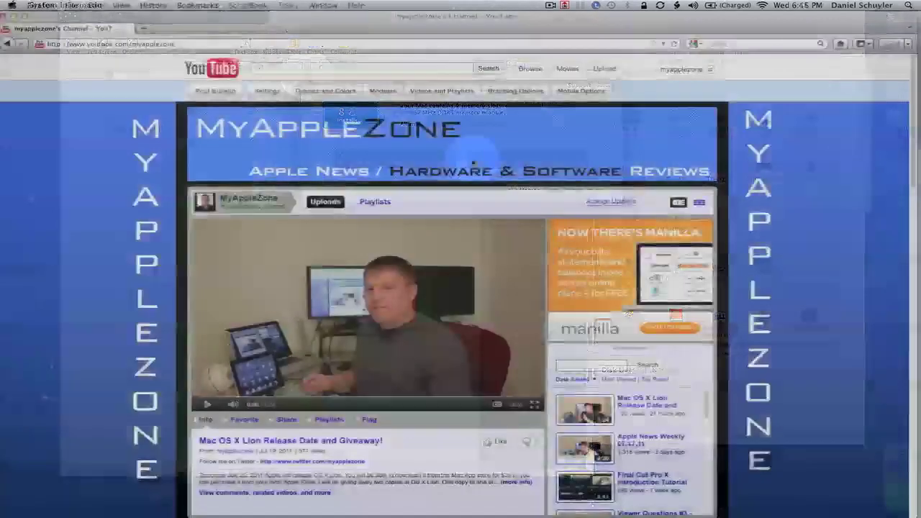
# Step: Bring the iCal window forward through Mission Control and switch it to full screen and back
pyautogui.press('F3')
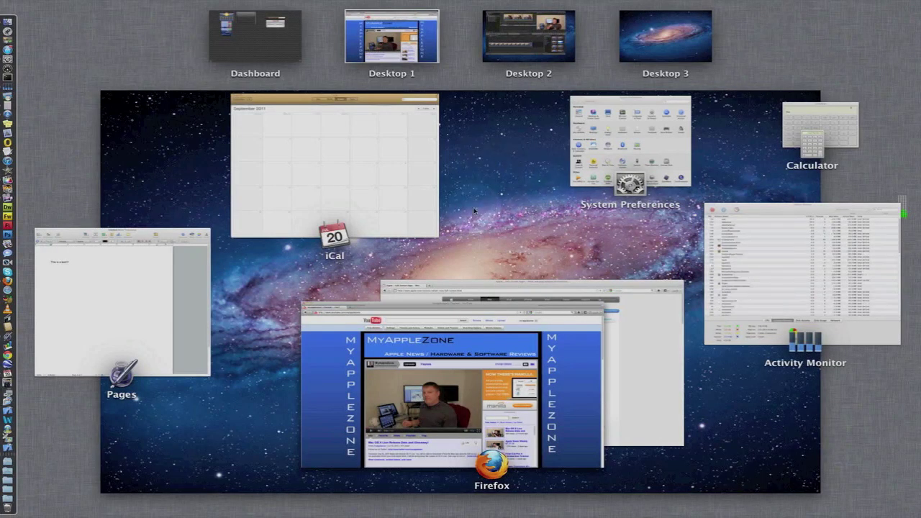
pyautogui.click(365, 185)
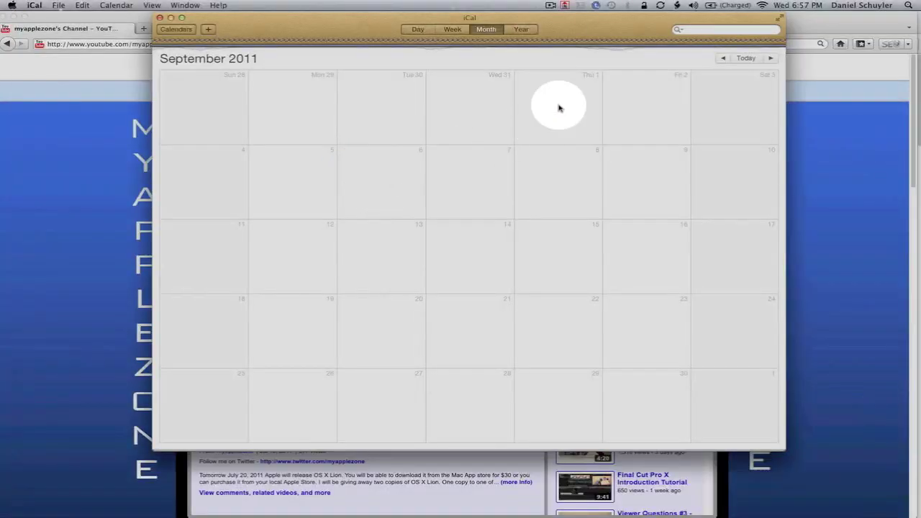
pyautogui.click(781, 18)
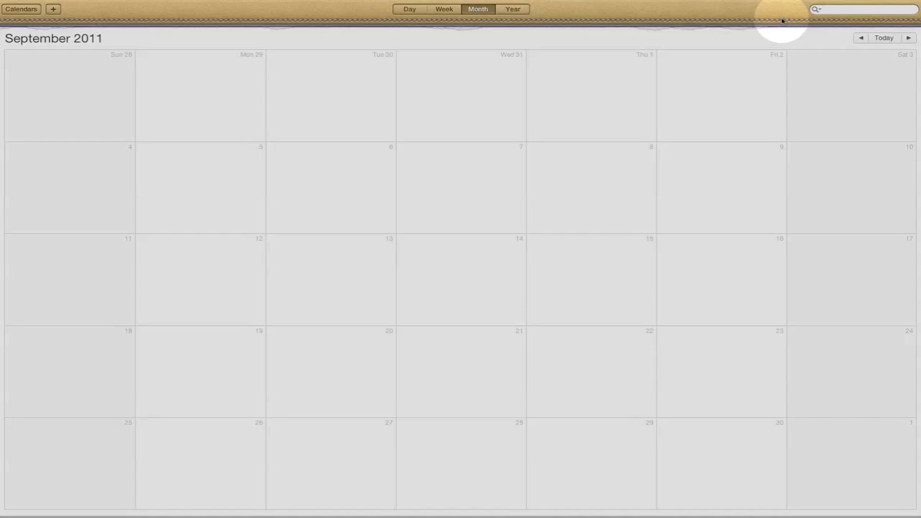
pyautogui.press('ctrl+super+f')
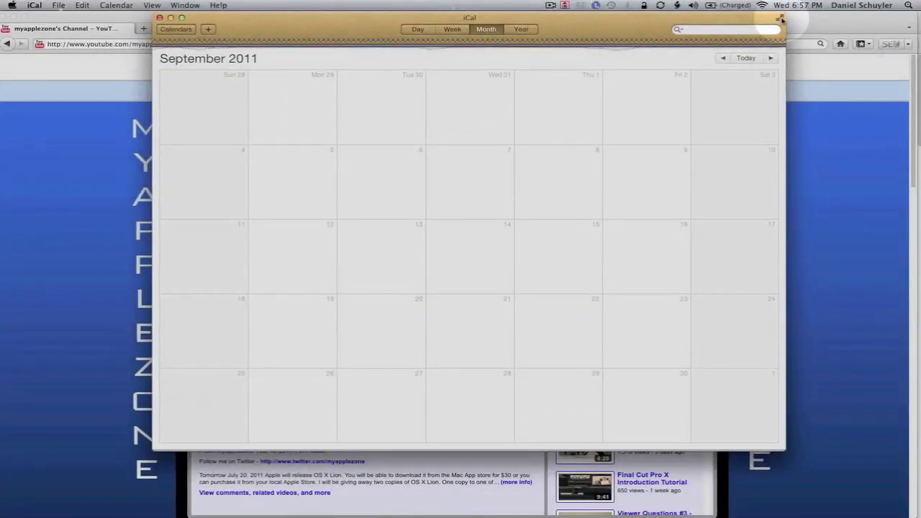
# Step: Show all spaces in Mission Control and switch to Desktop 2 with the Final Cut Pro window
pyautogui.hotkey('ctrl', 'Up')
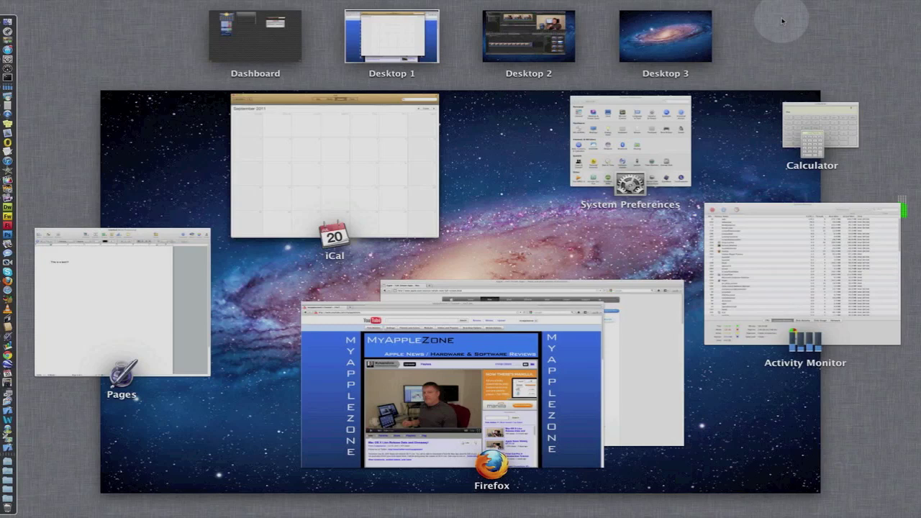
pyautogui.moveTo(774, 41)
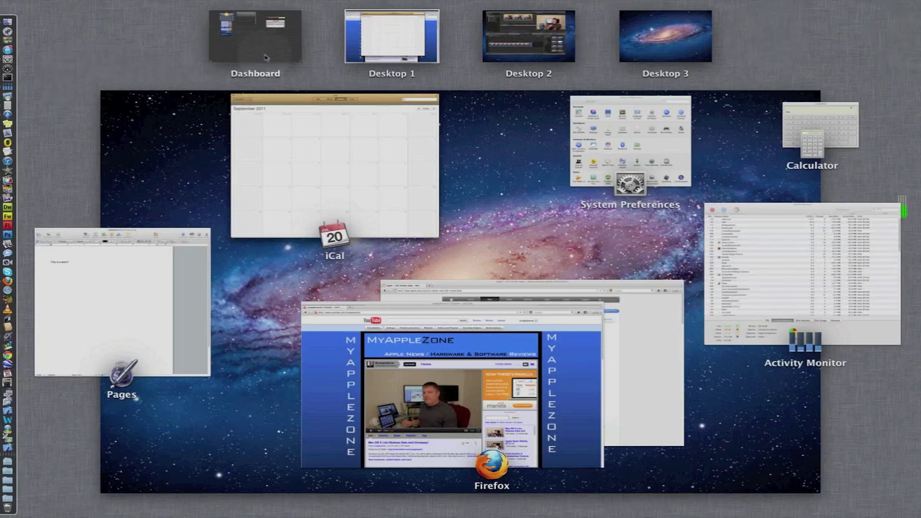
pyautogui.click(528, 37)
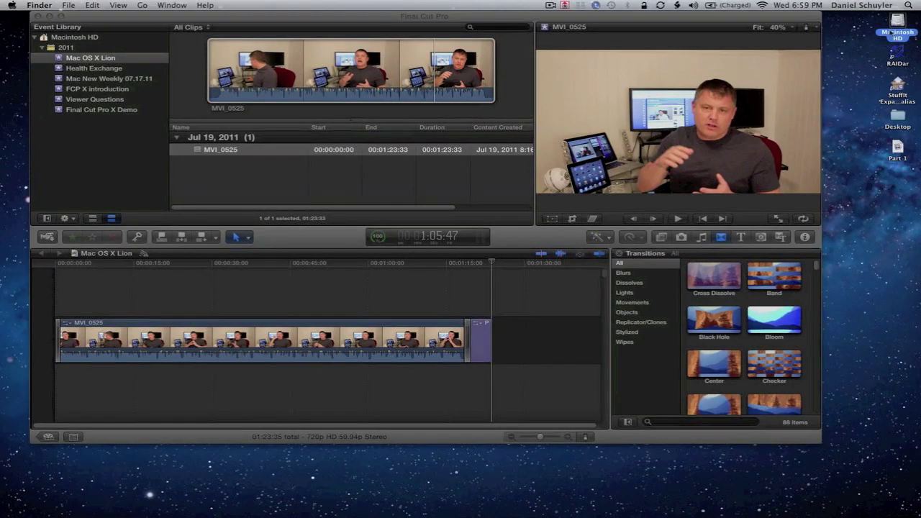
# Step: Open a Finder window on Applications, look through the file categories in All My Files and show AirDrop
pyautogui.press('super+shift+a')
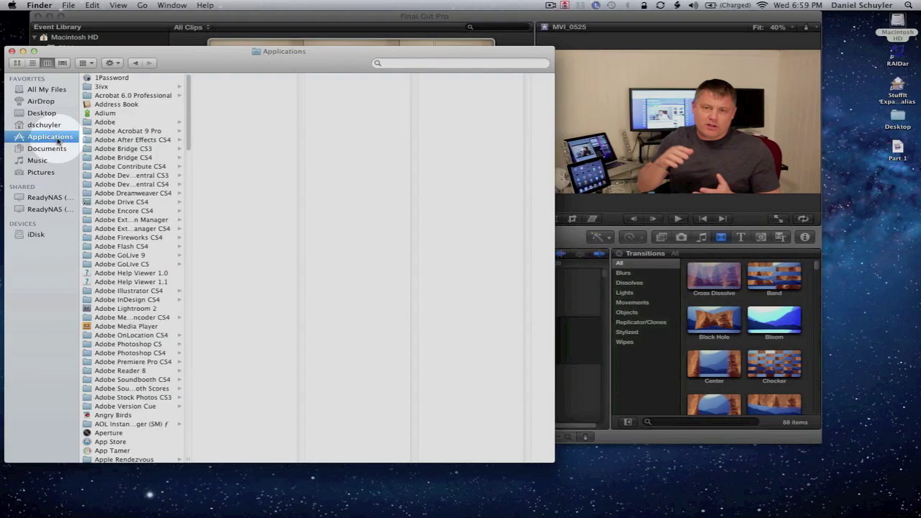
pyautogui.click(45, 89)
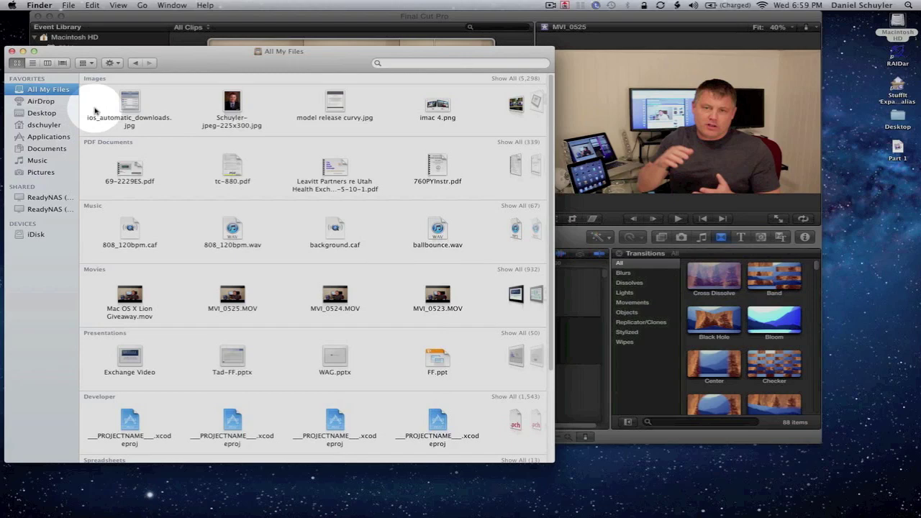
pyautogui.scroll(-4, 99, 158)
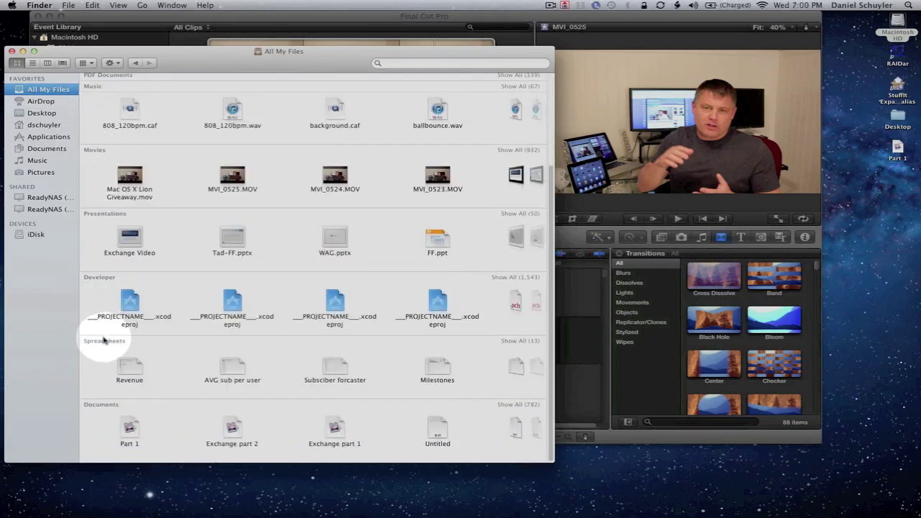
pyautogui.scroll(4, 103, 346)
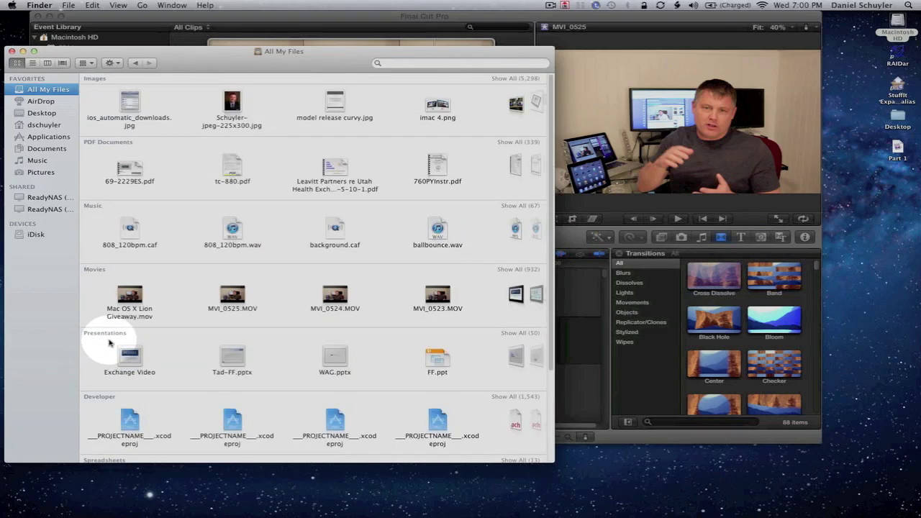
pyautogui.click(42, 101)
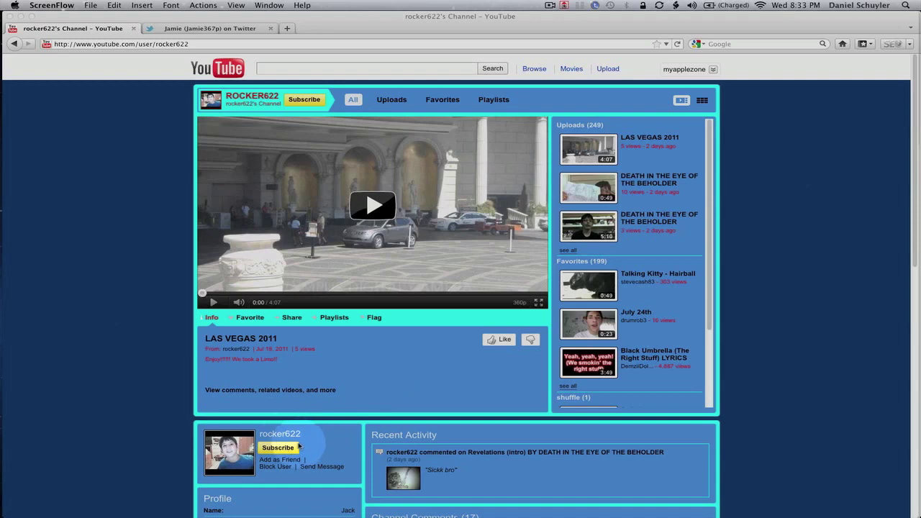
# Step: Bring Firefox forward, look over the open YouTube channel page and show the already loaded Twitter profile
pyautogui.click(281, 438)
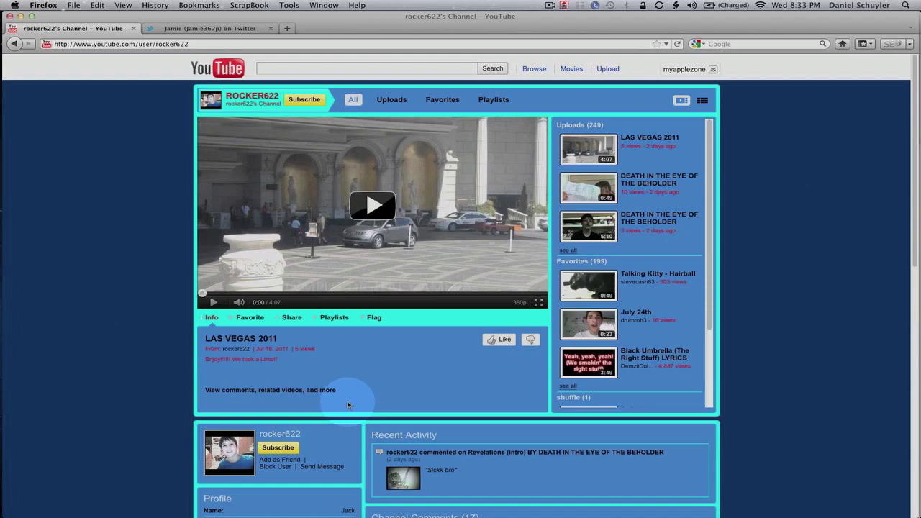
pyautogui.scroll(-1, 347, 401)
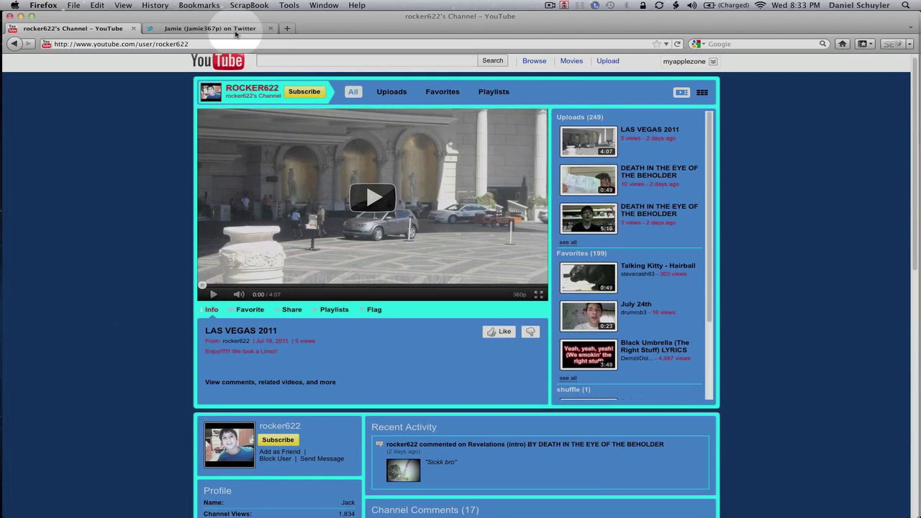
pyautogui.click(230, 29)
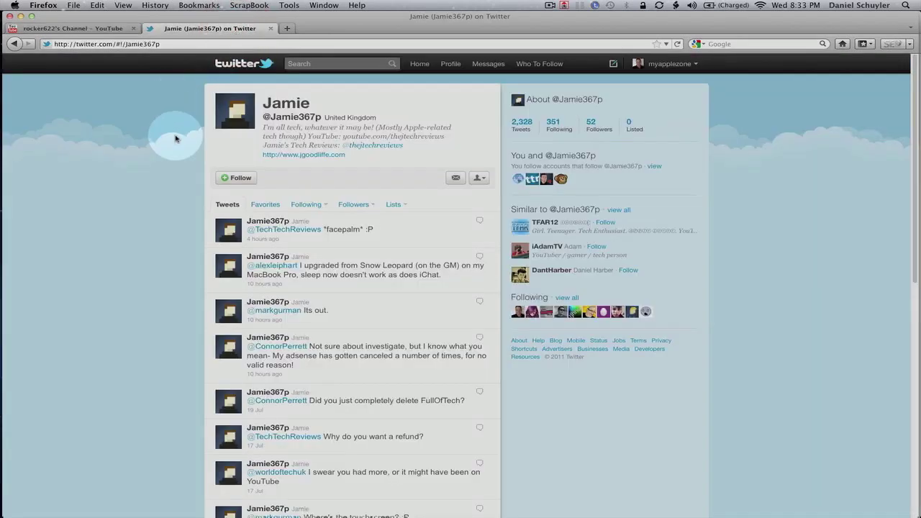